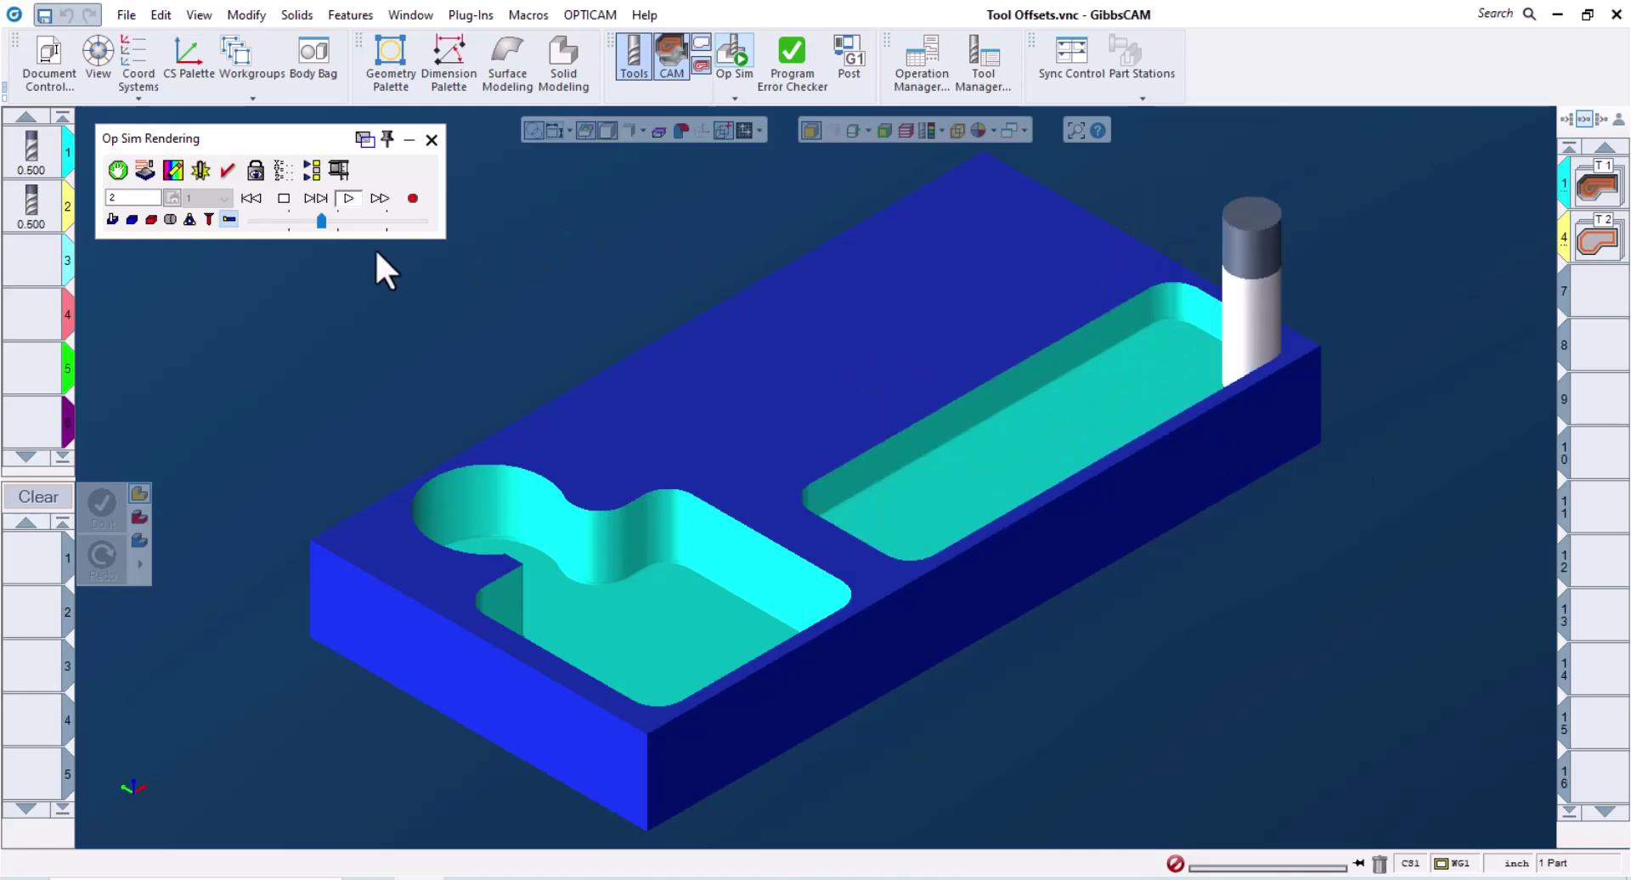
Step: Play the machining simulation through to the end at a faster speed, close it and switch to the top view
click(400, 222)
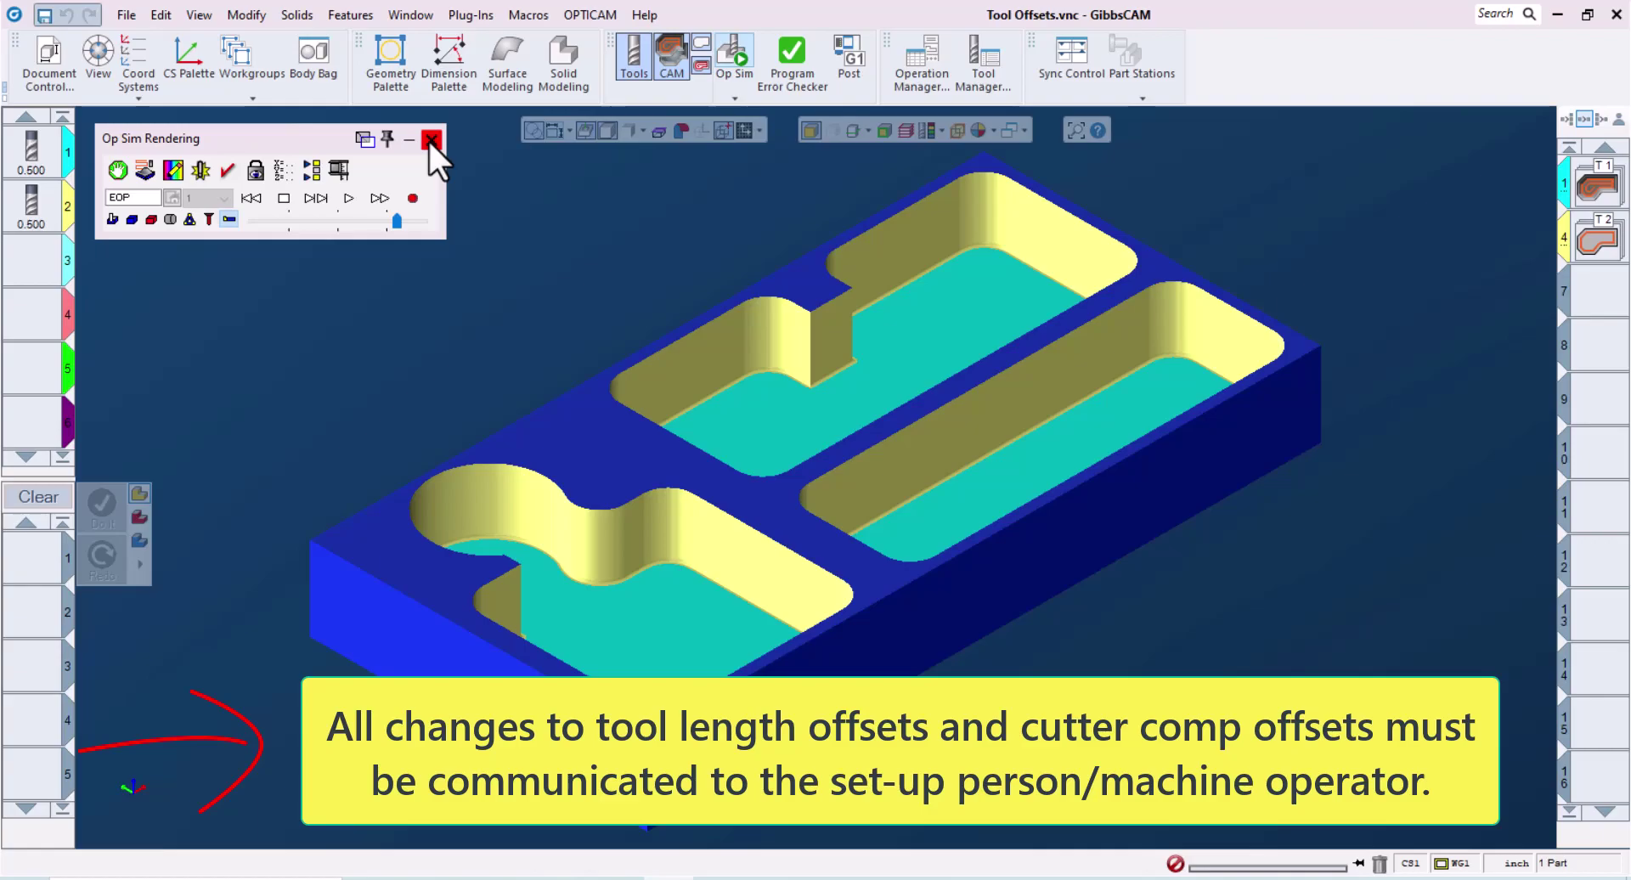
click(432, 141)
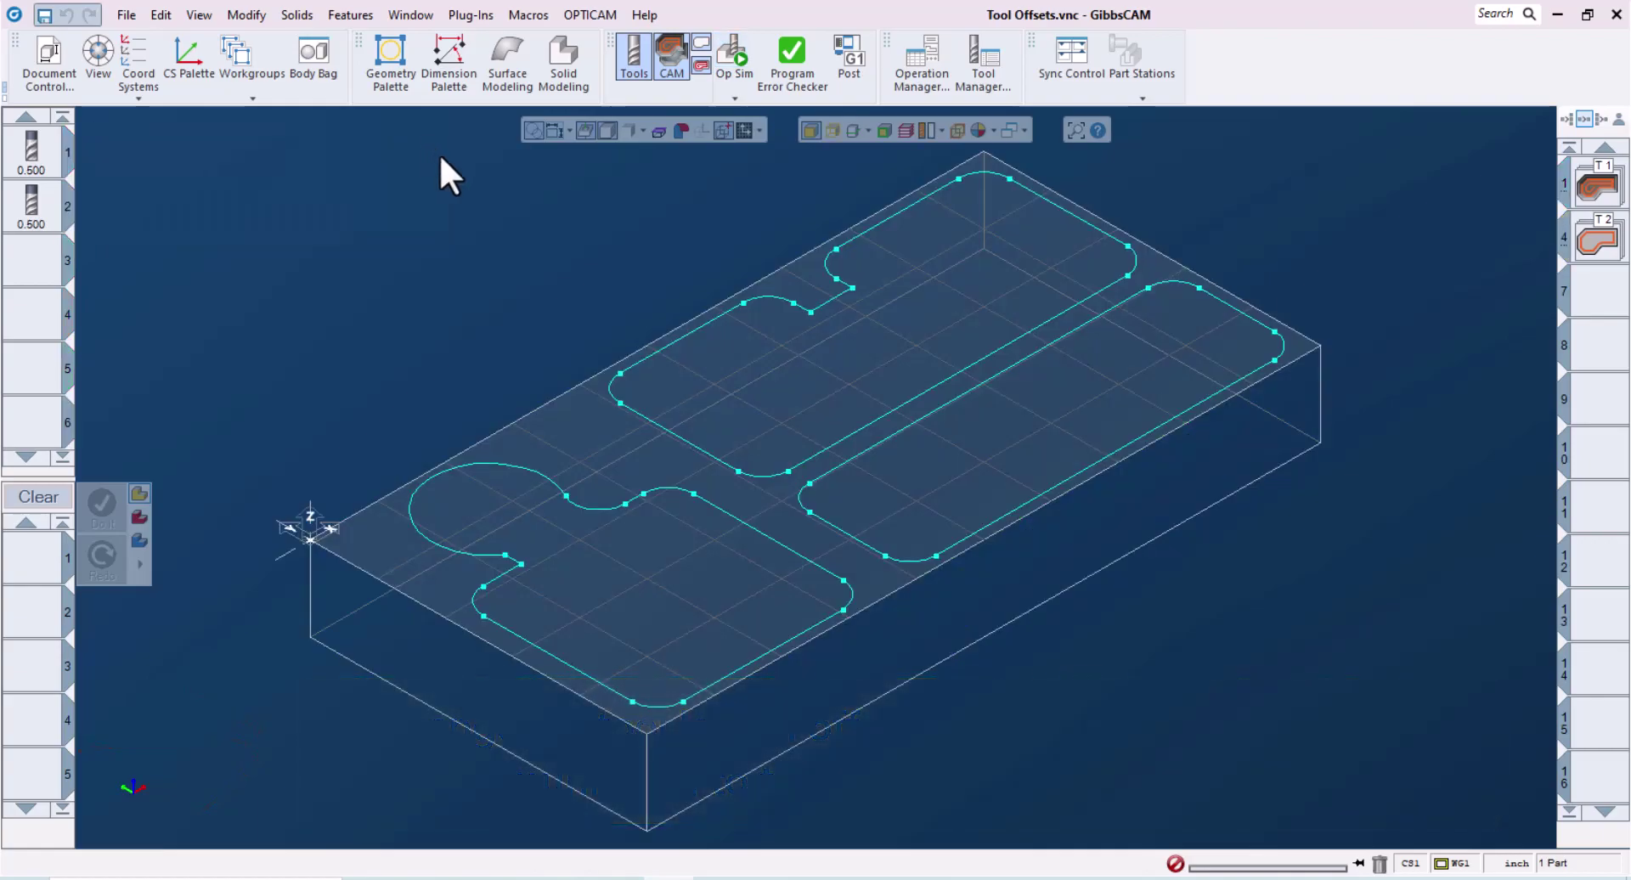
key(ctrl+1)
Step: Expand the tool 2 contour operation group, select operations 4 to 6 and redraw to display only their finishing toolpaths
click(1598, 240)
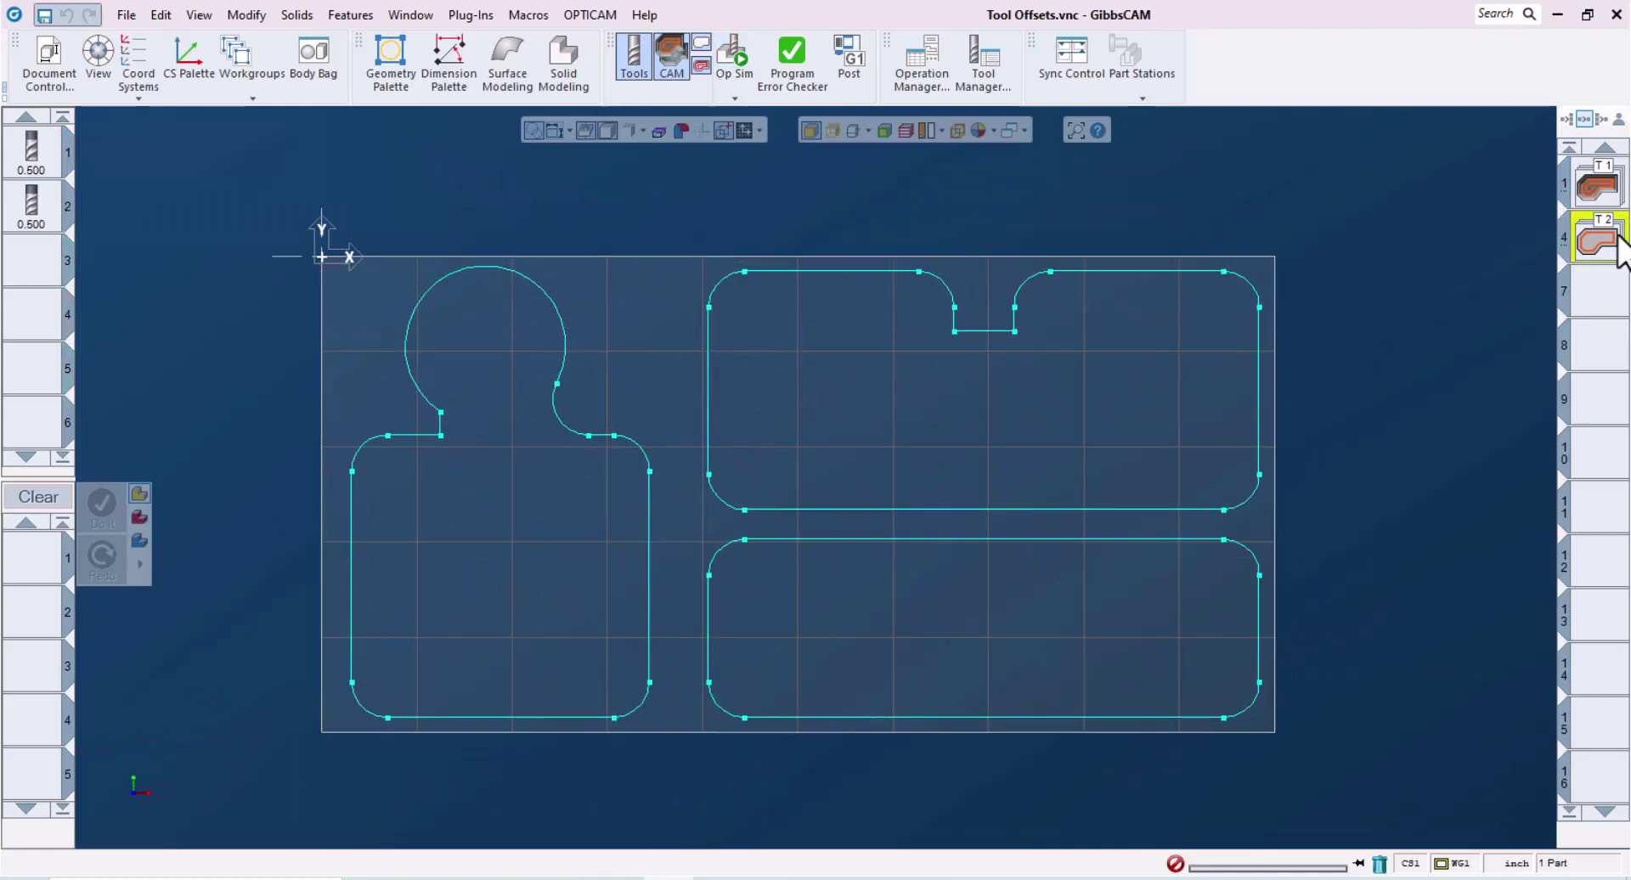
click(1504, 323)
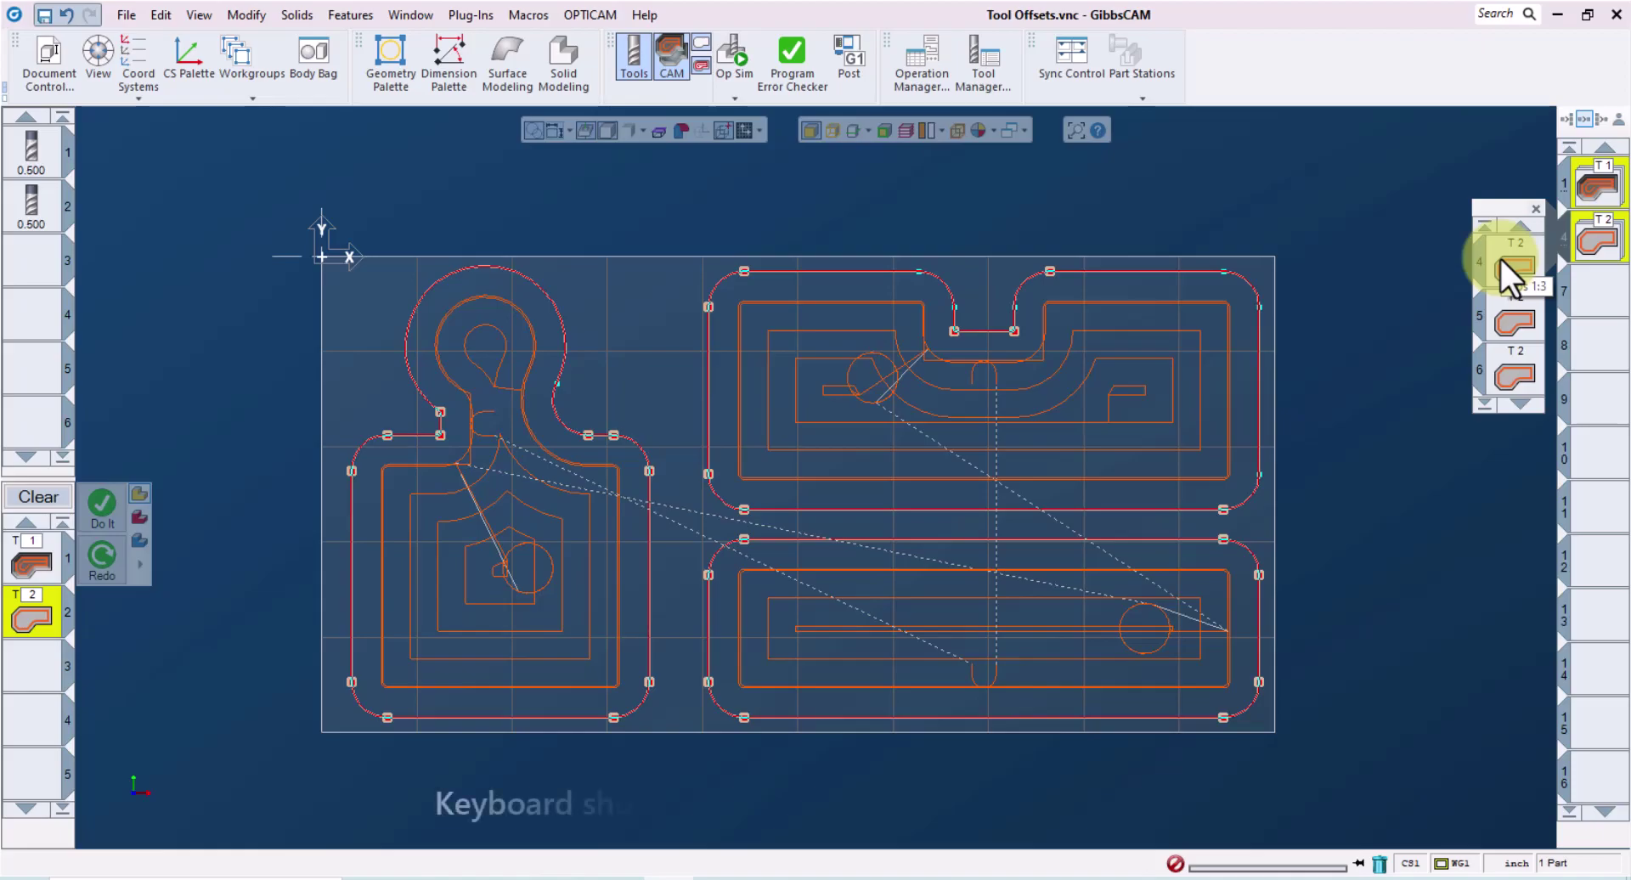
click(1597, 239)
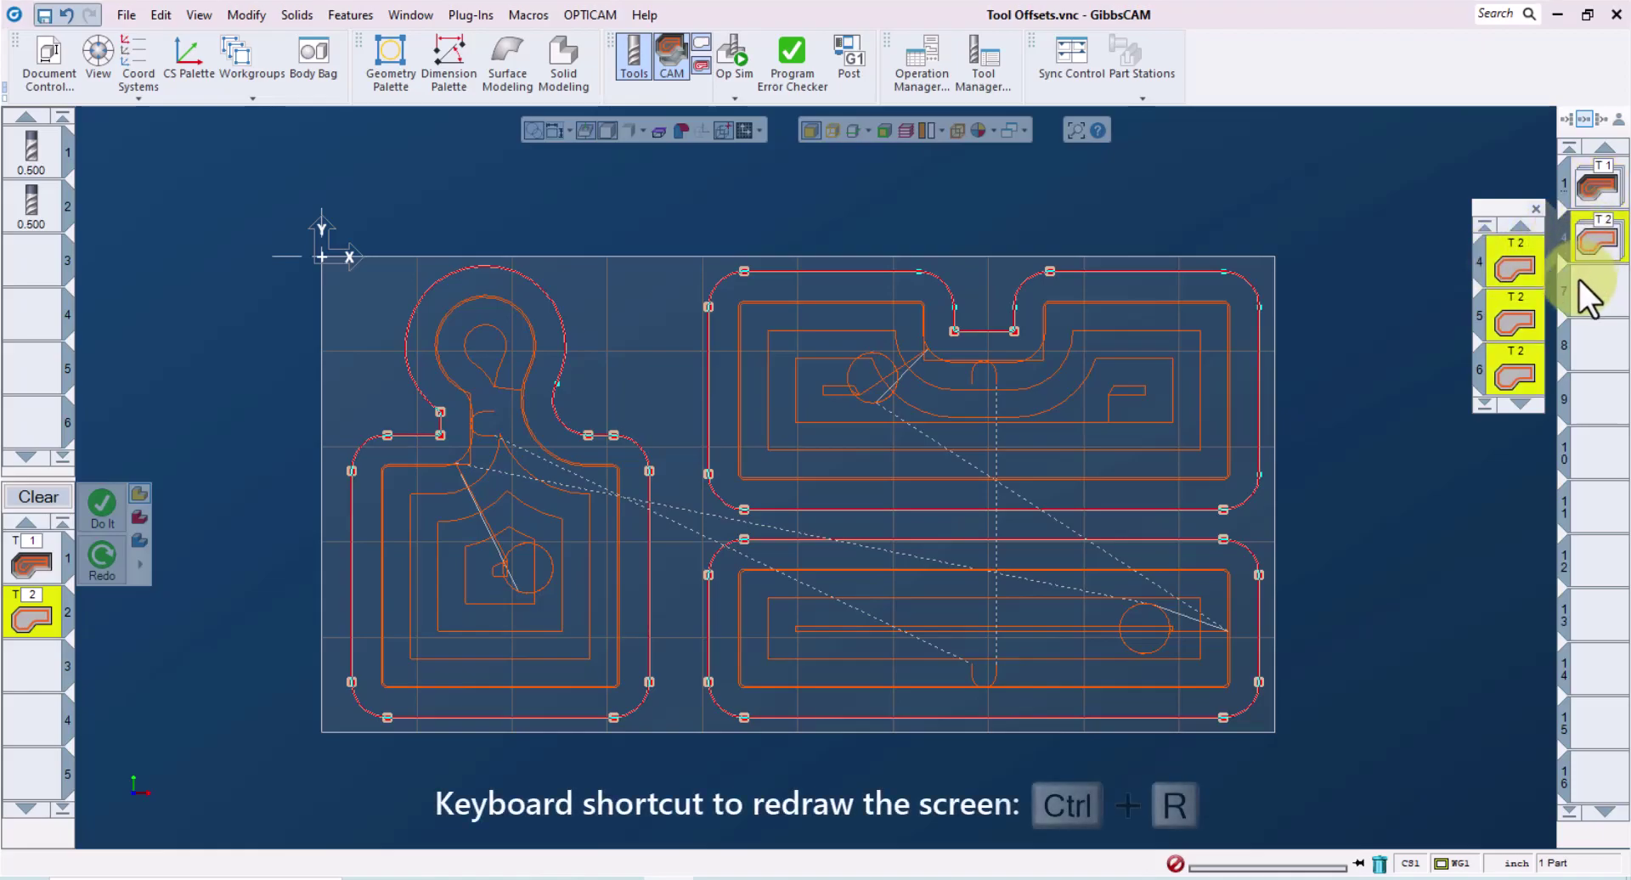
key(ctrl+r)
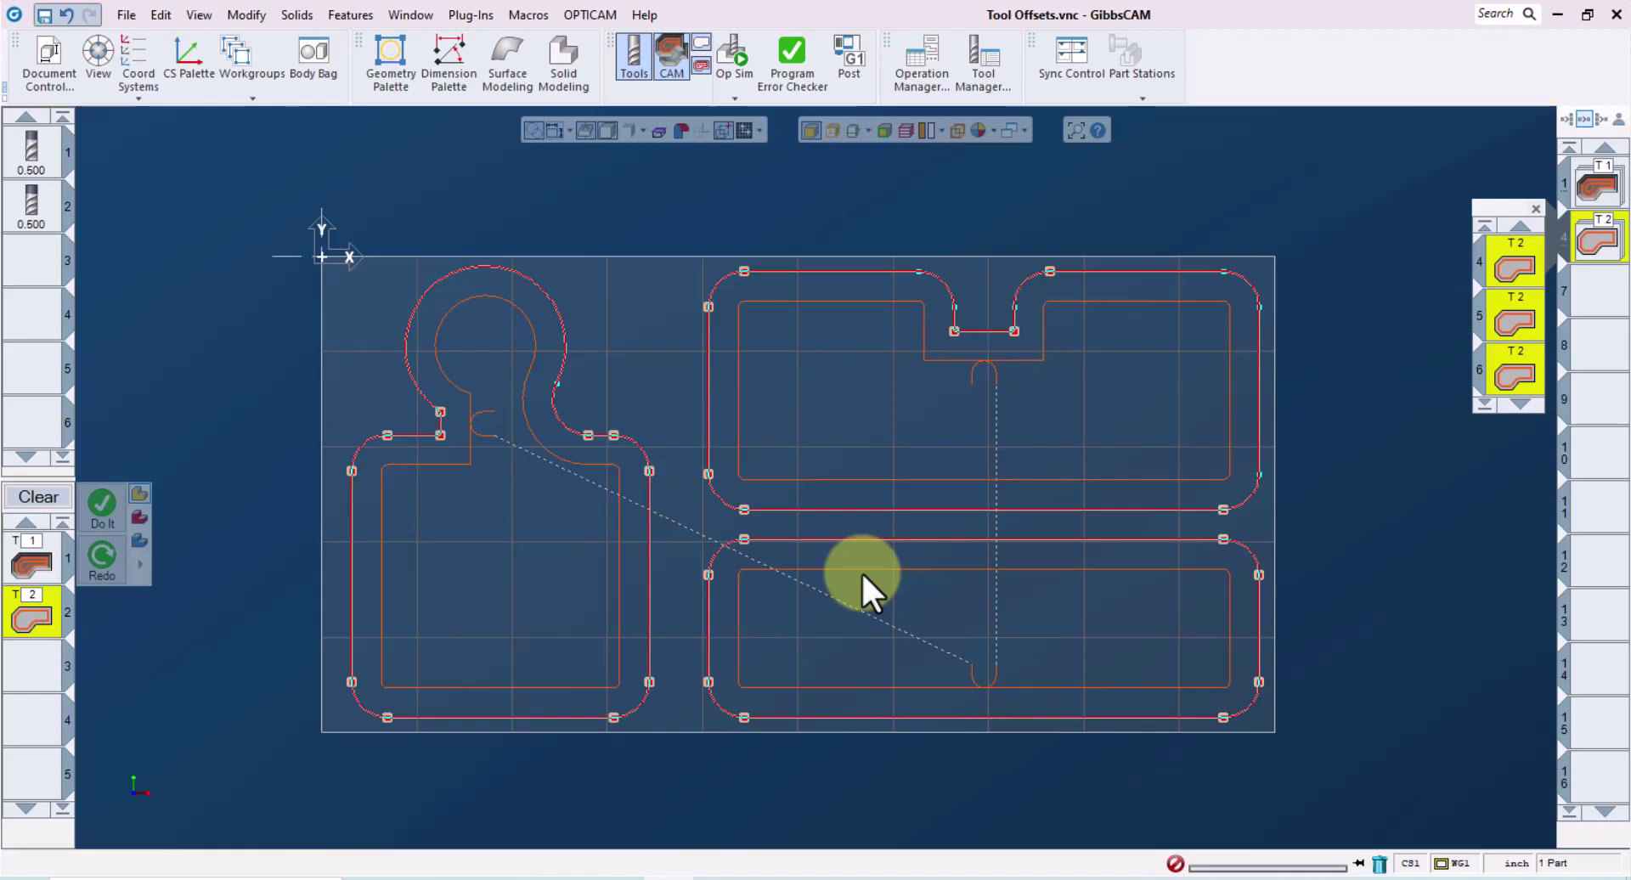
Step: Examine the tool length and CRC offset numbers in the operation data of contour operation 4
right_click(1511, 268)
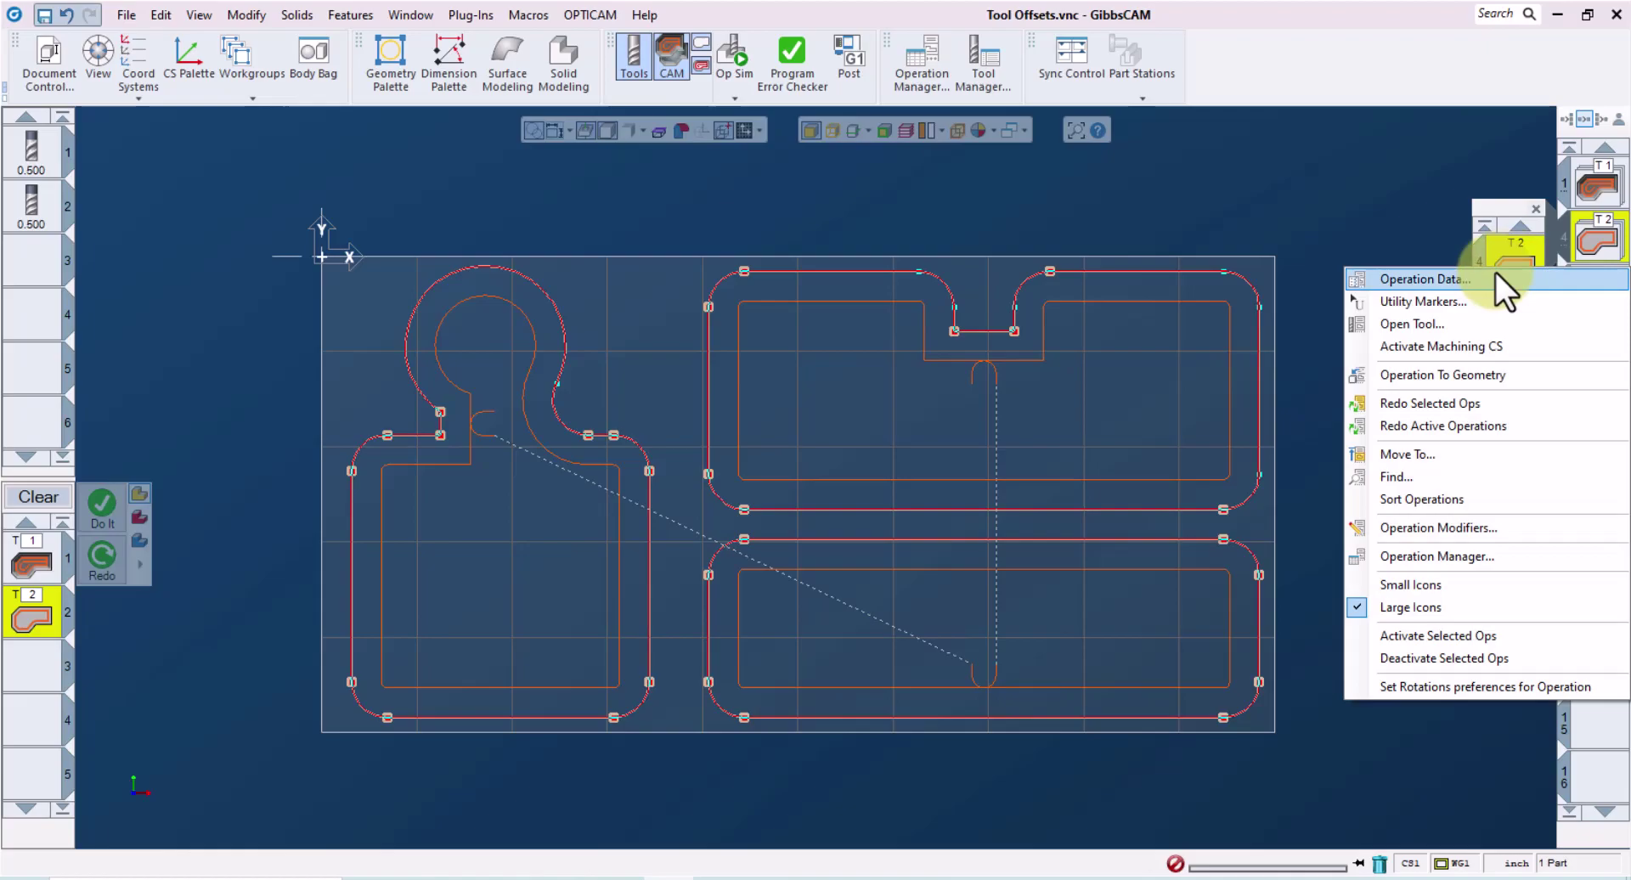
click(1461, 286)
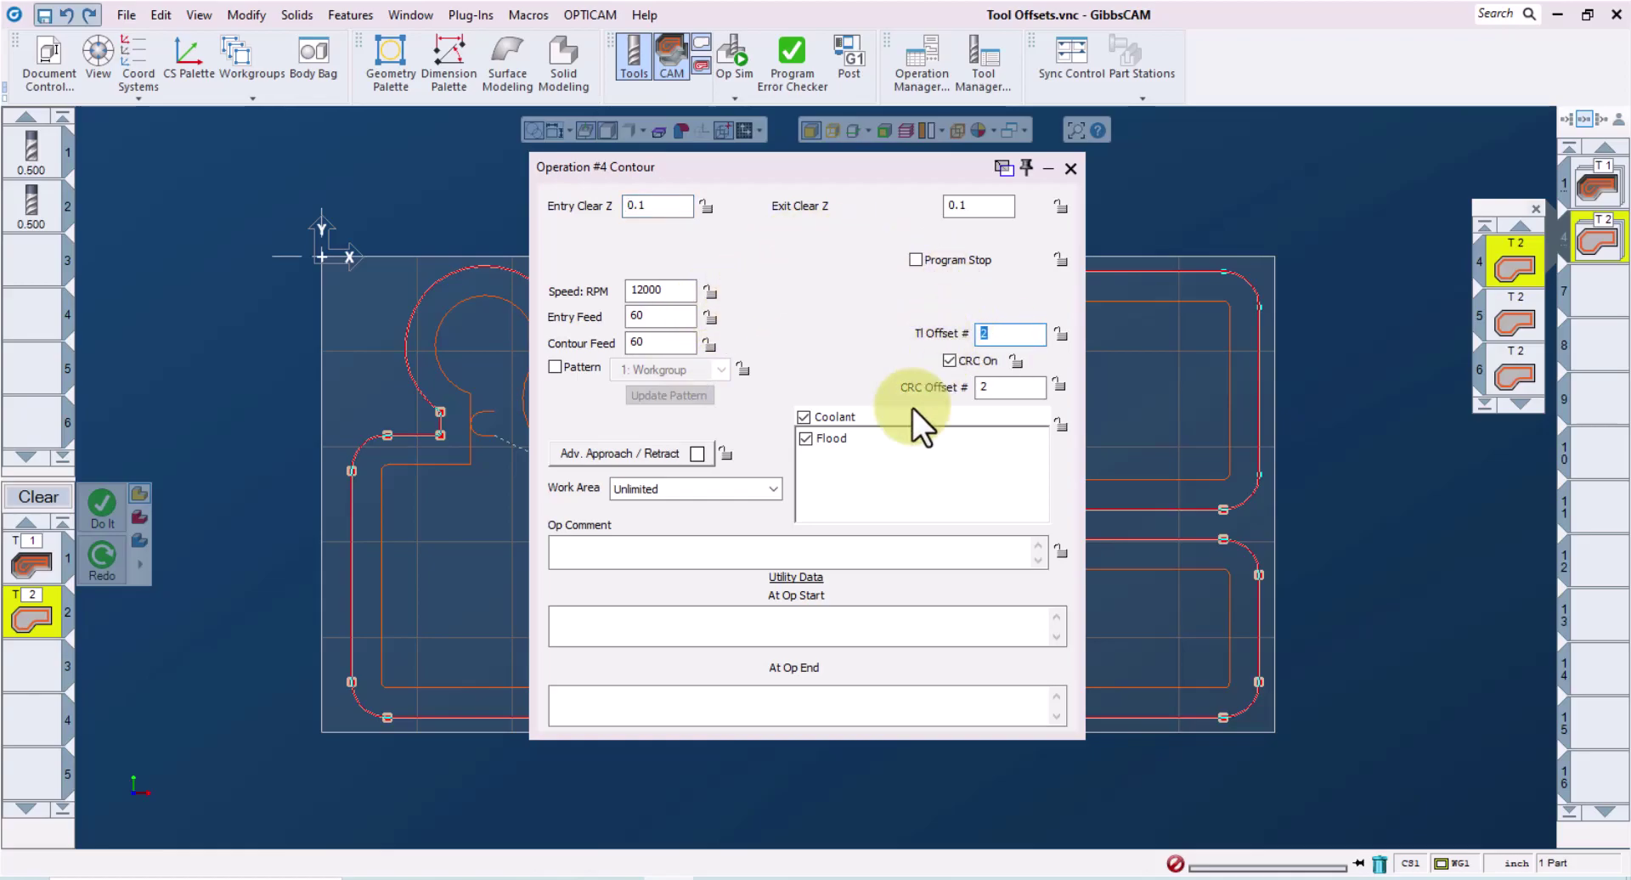
click(1001, 390)
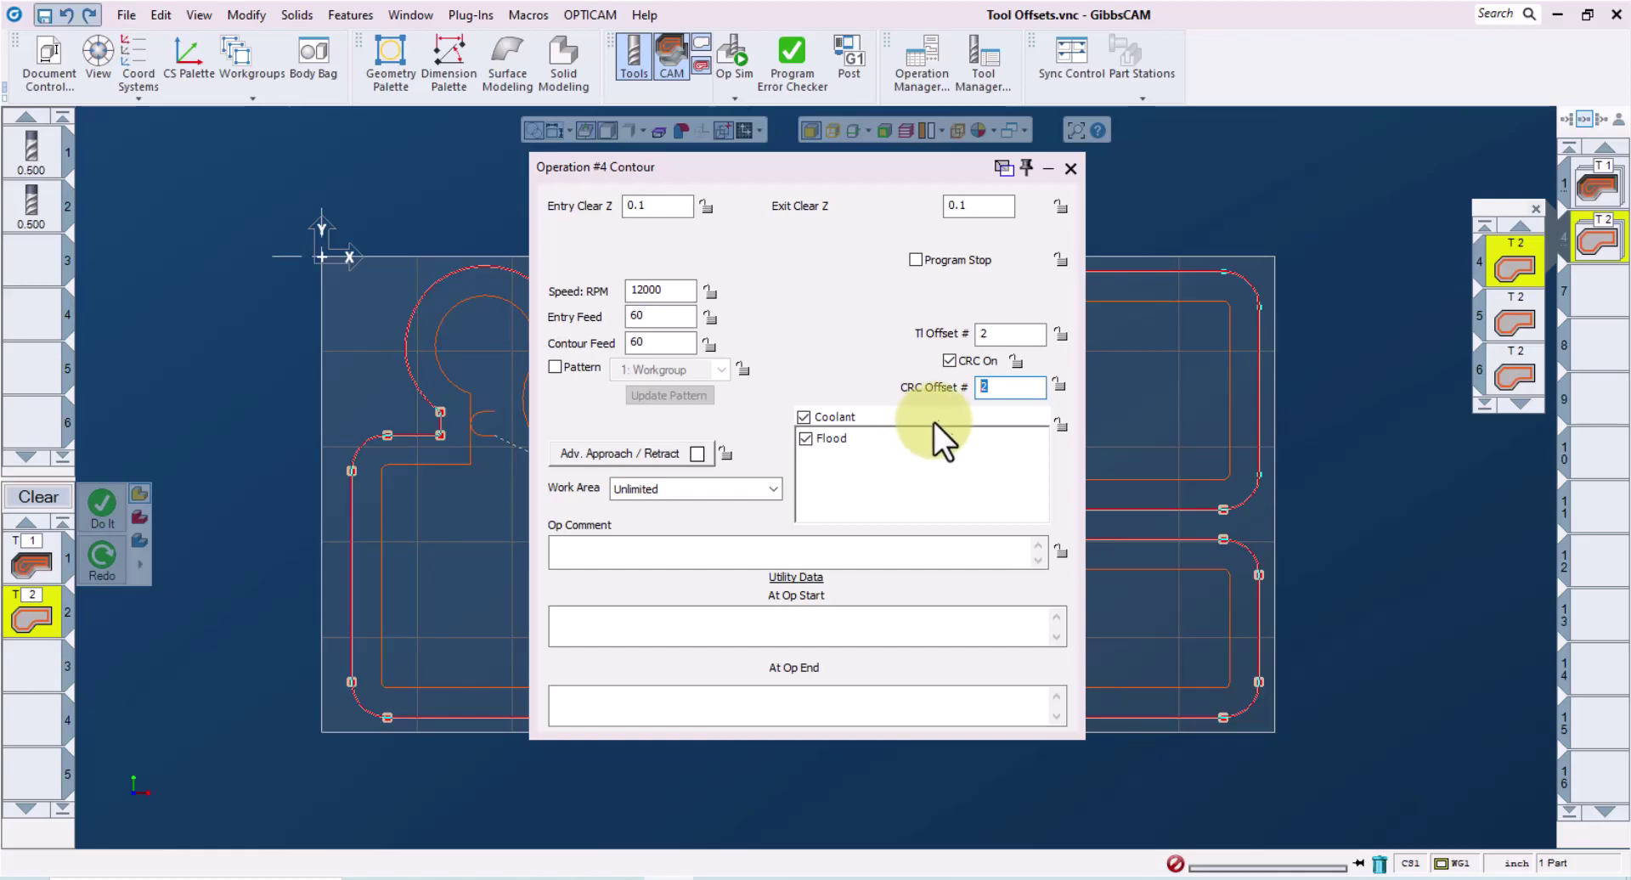
click(1072, 168)
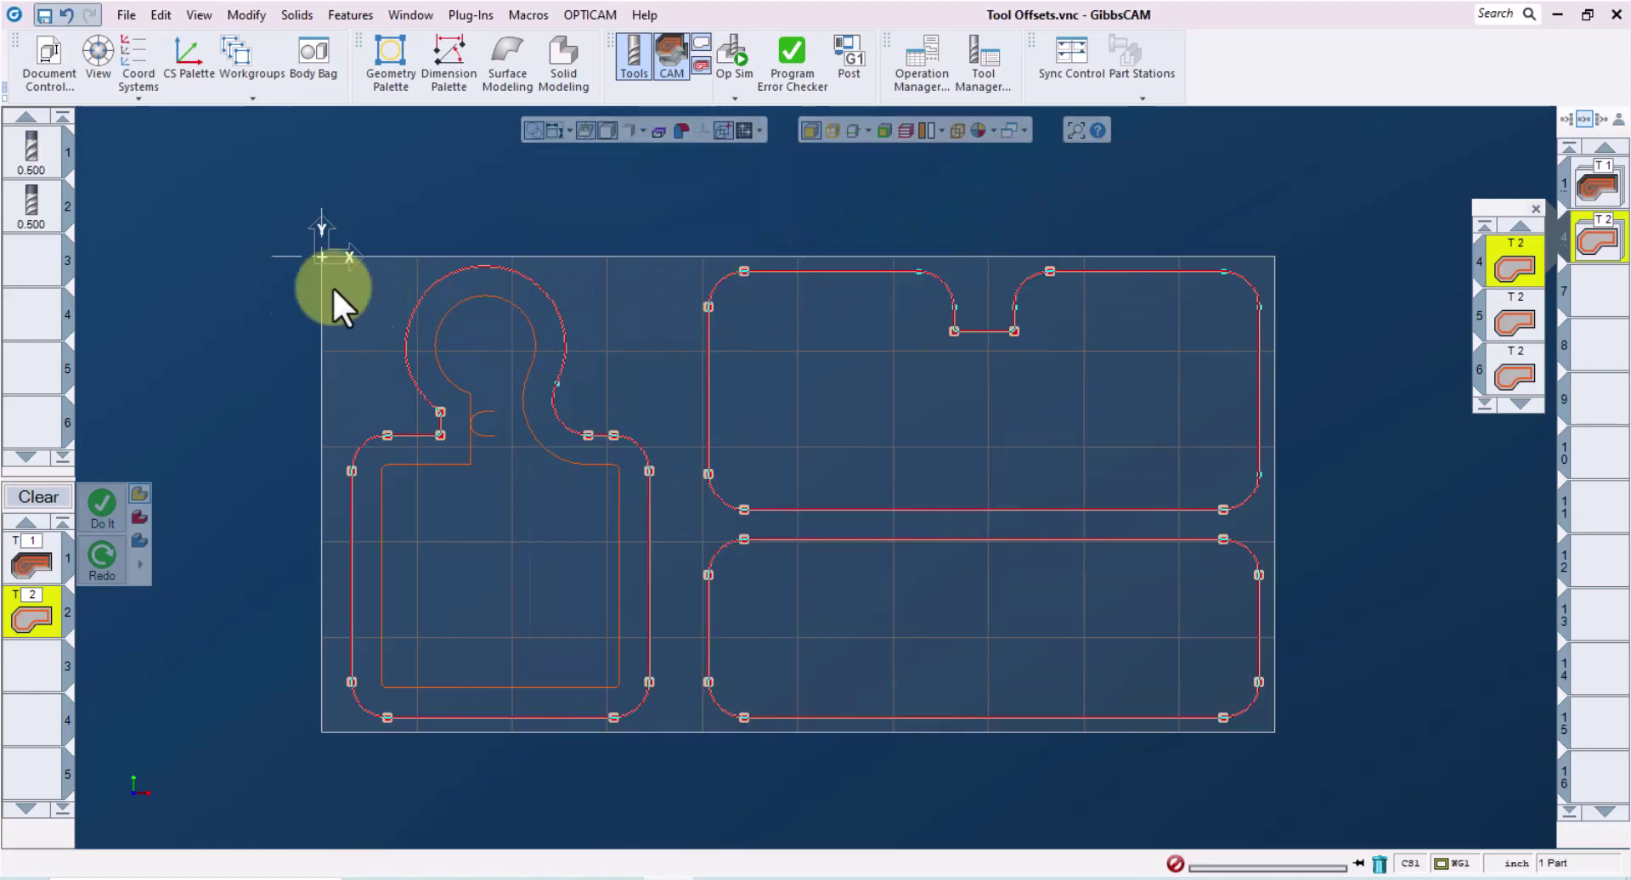
Step: Check the tool length offset and cutter compensation offset numbers in the definition of milling tool 2
click(34, 207)
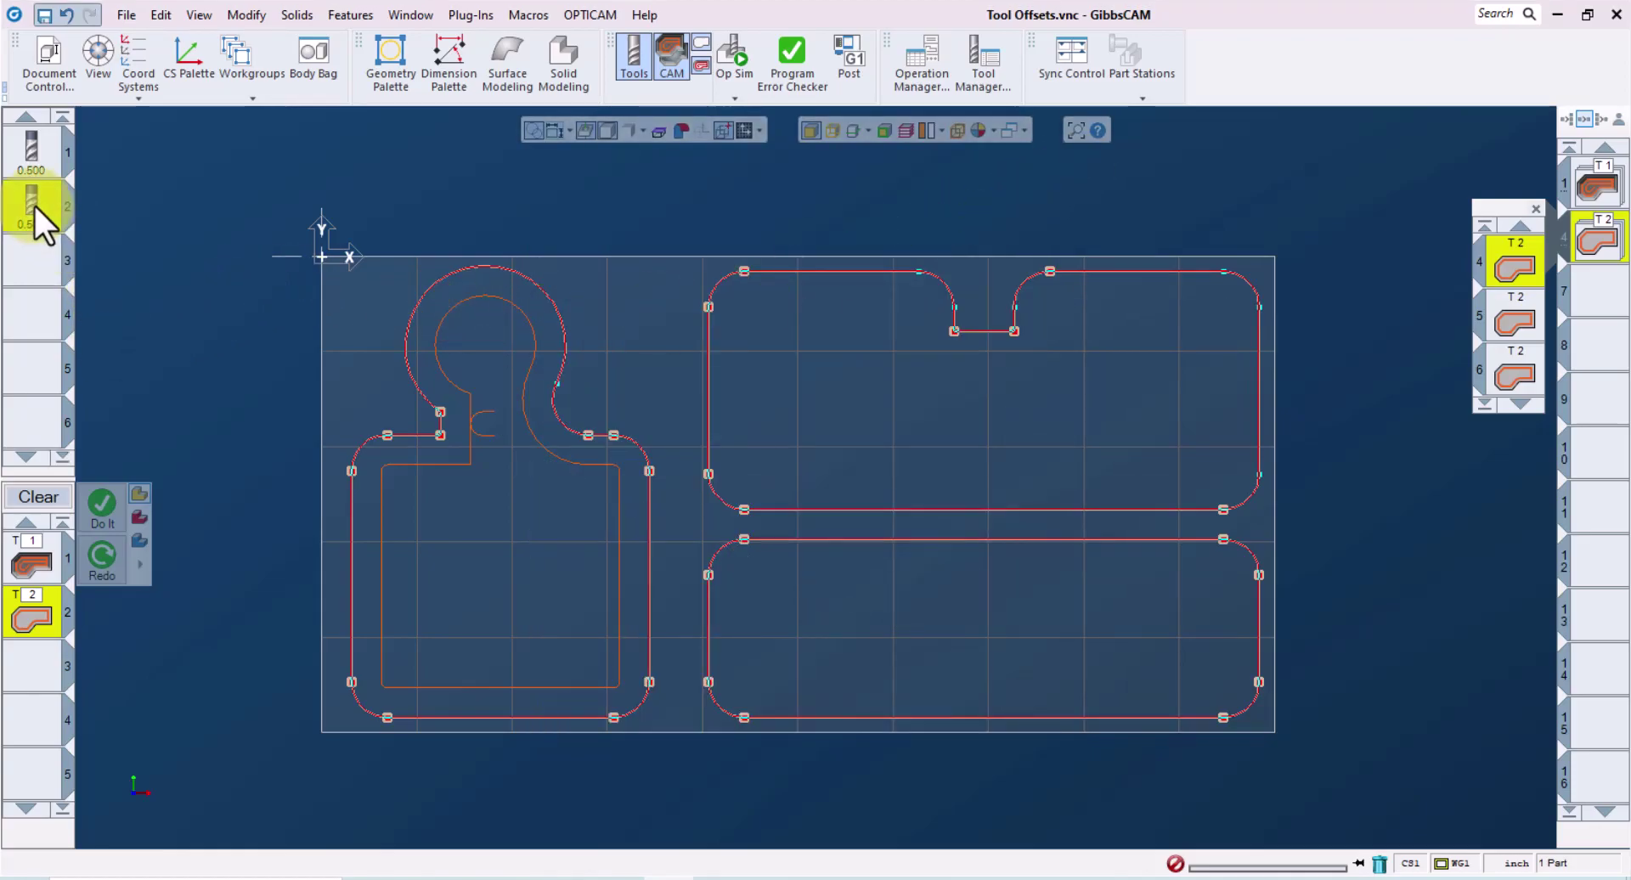
double_click(34, 206)
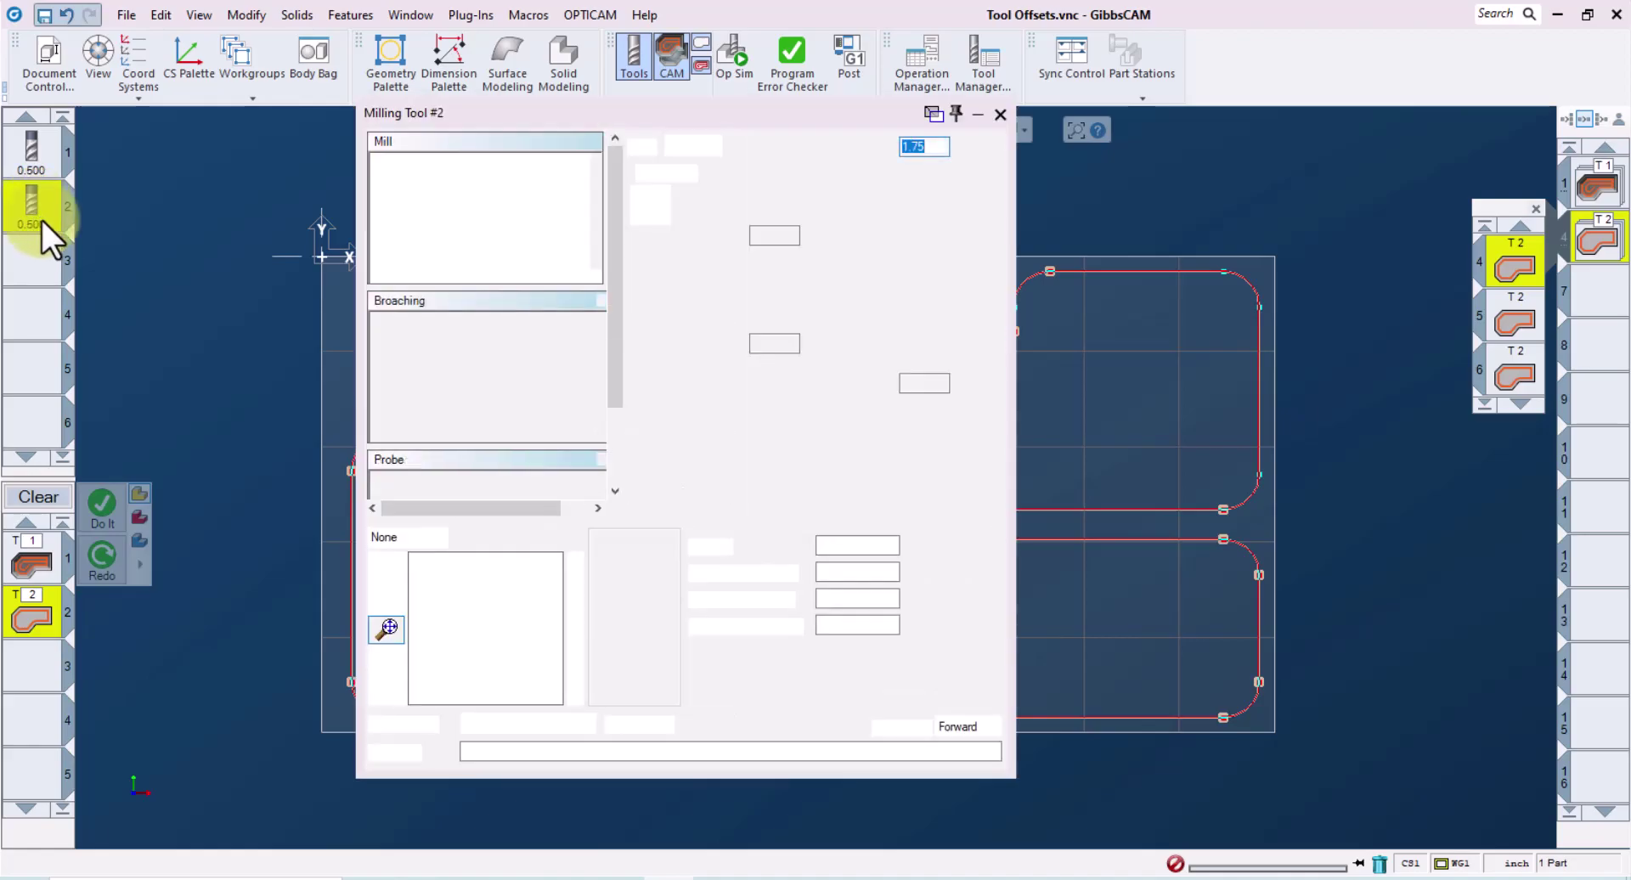
double_click(847, 599)
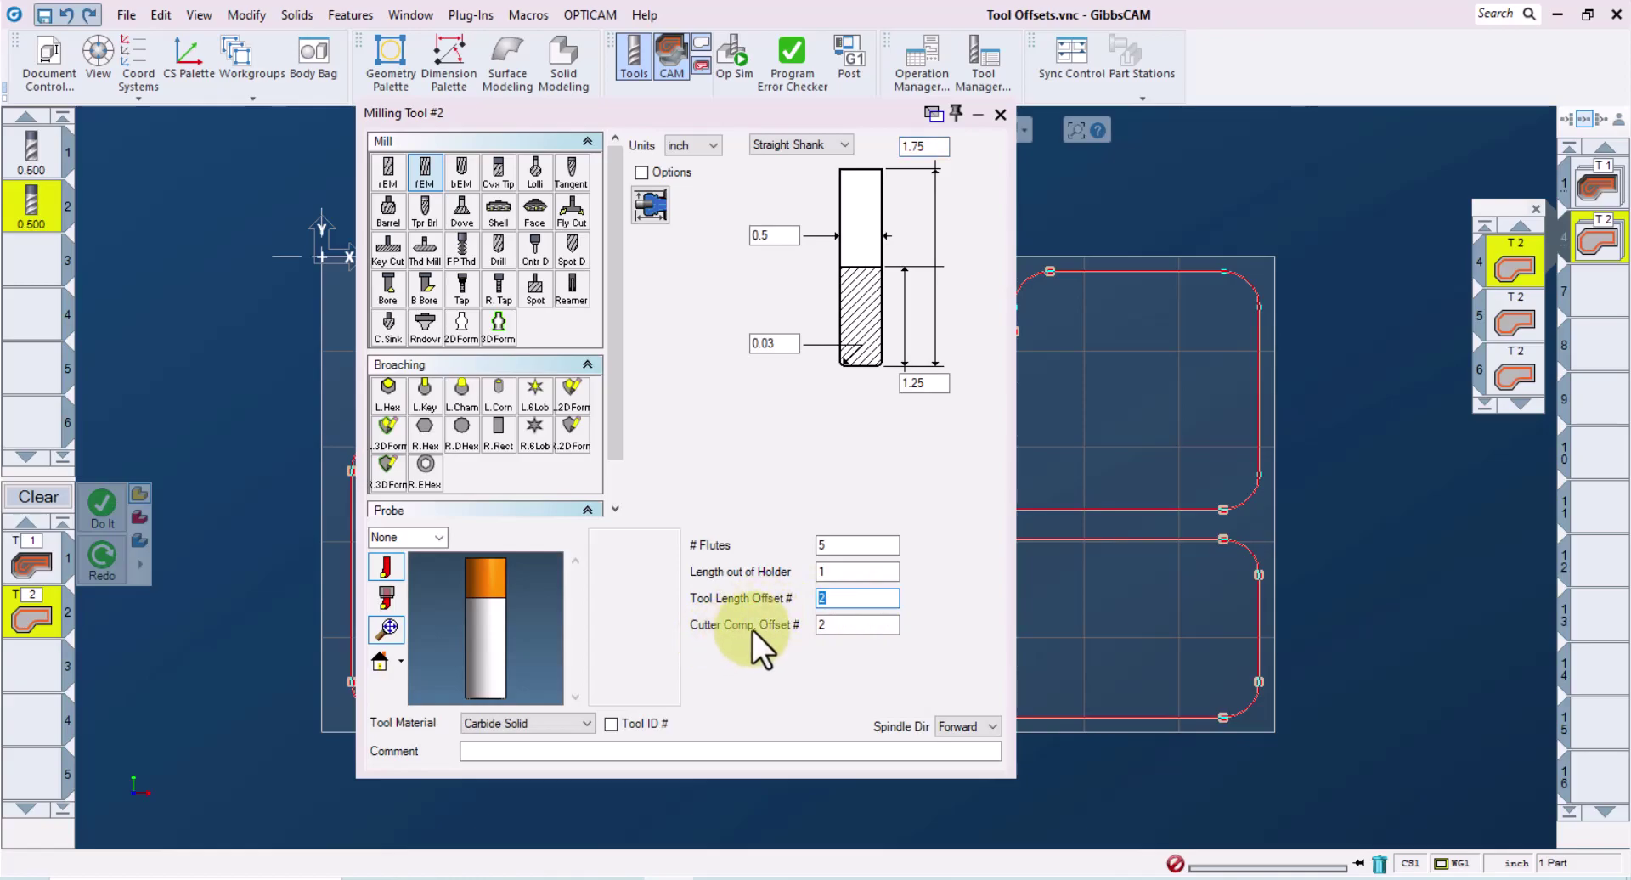
double_click(845, 624)
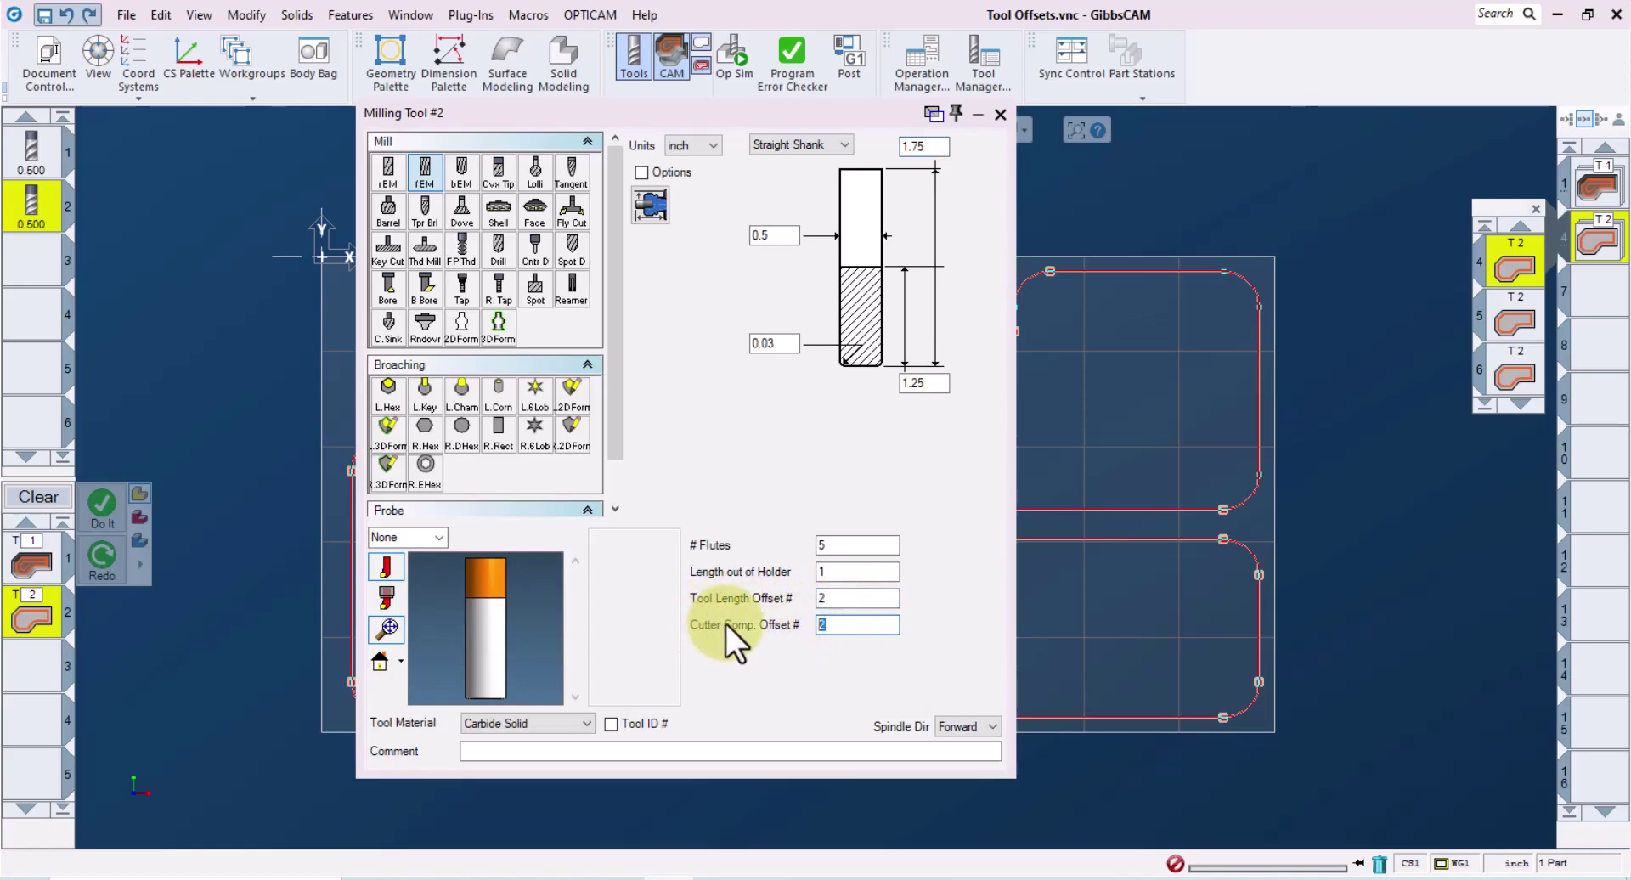
click(1000, 115)
Step: Reopen the operation data of contour operation 4 to compare its offset numbers with the tool's definition
right_click(1490, 268)
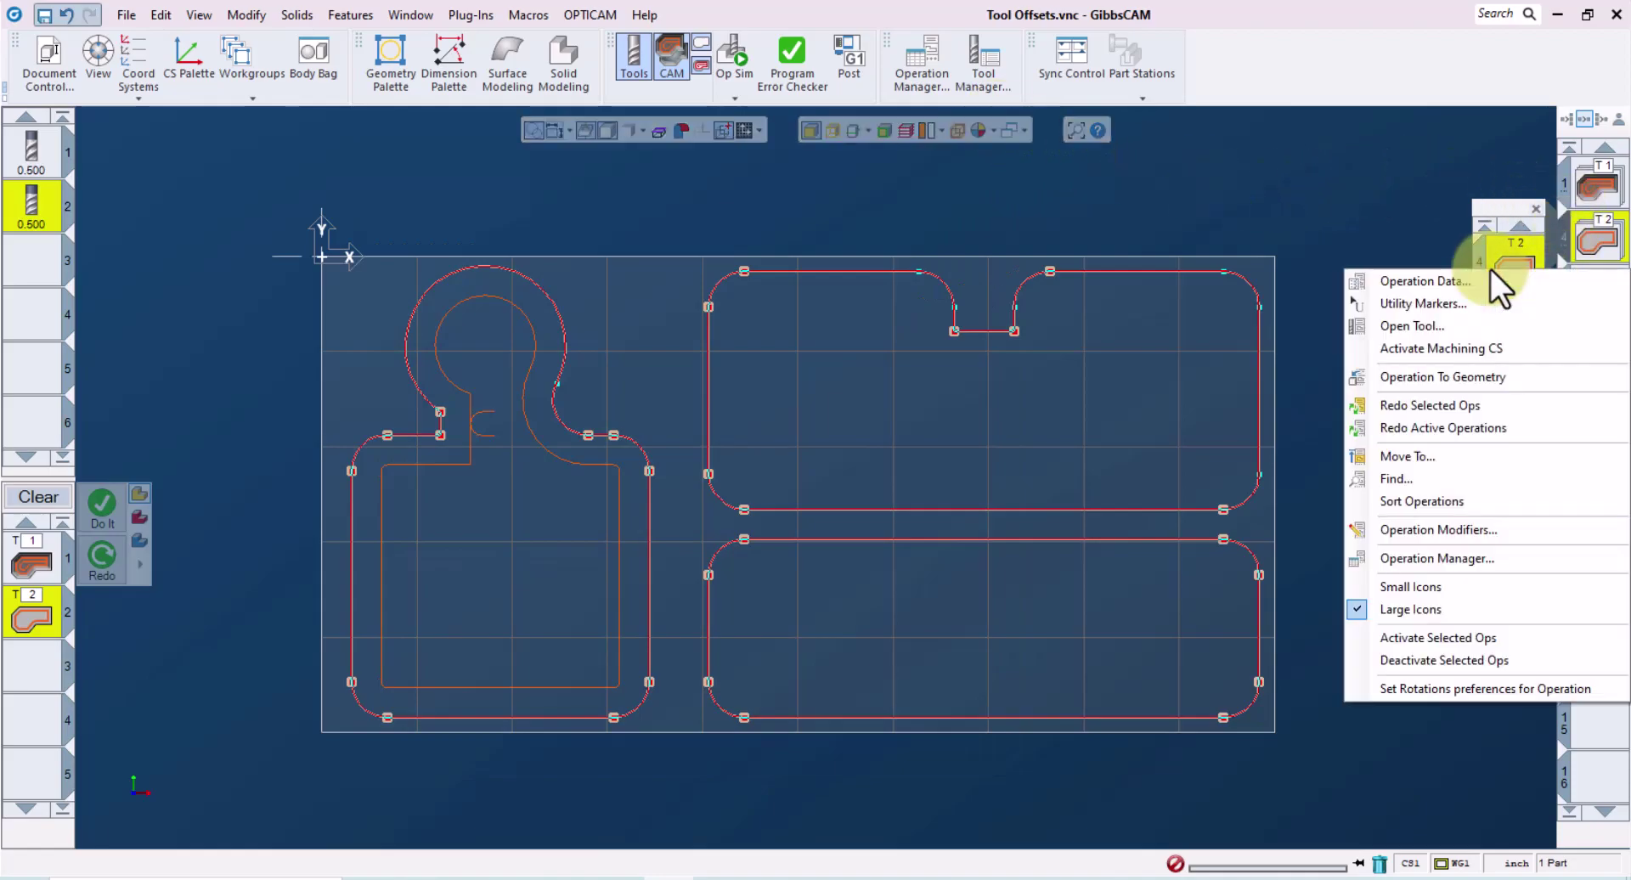
click(1449, 288)
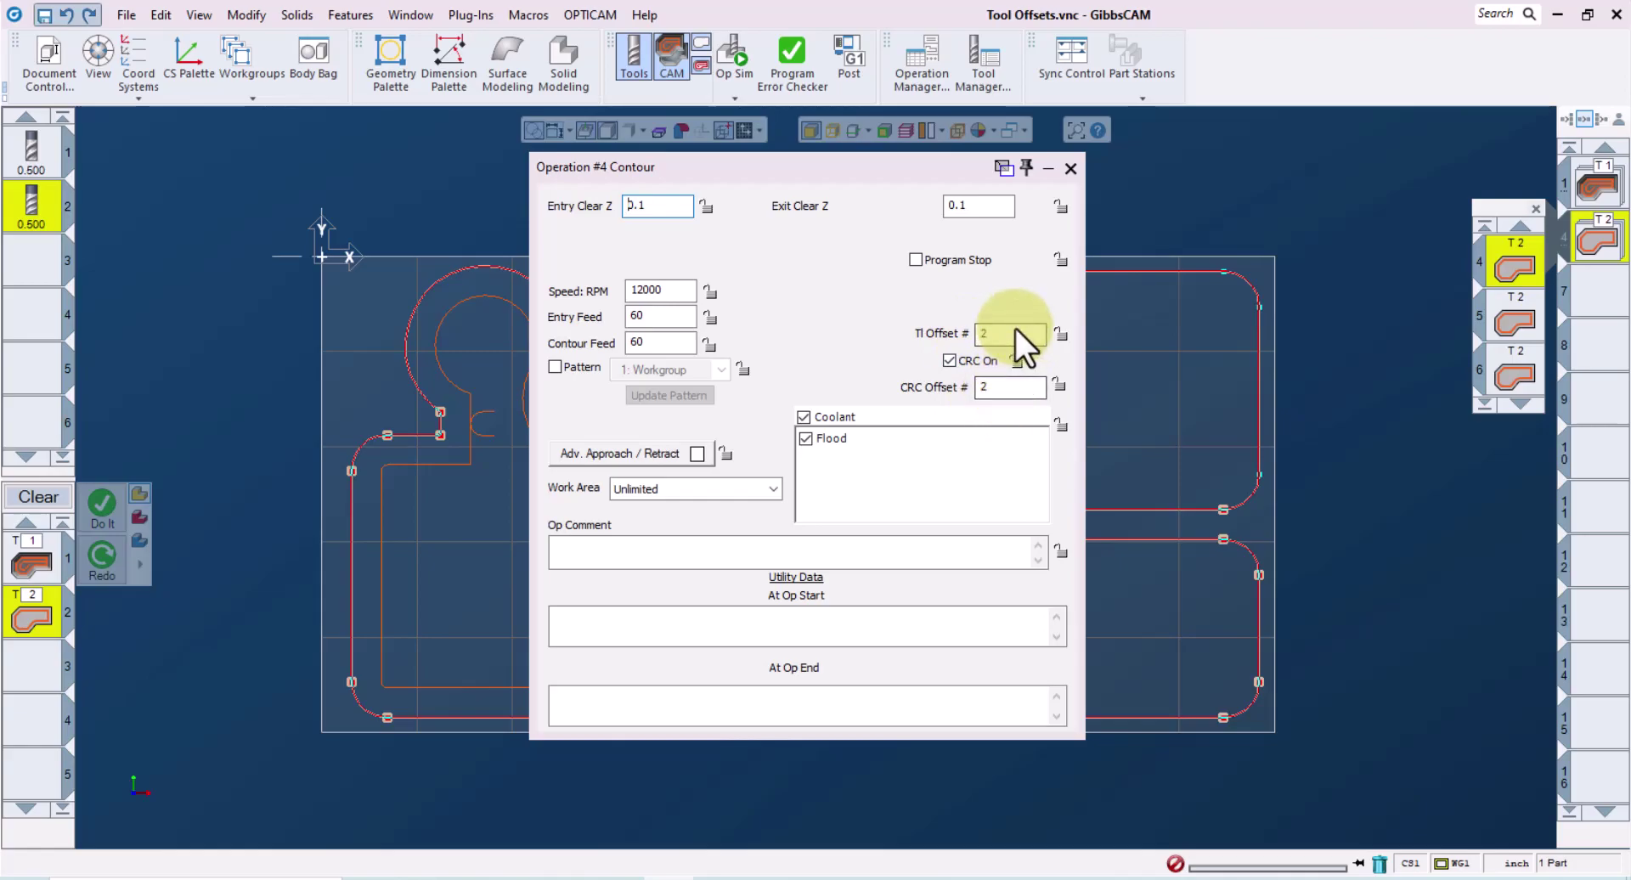
click(1070, 168)
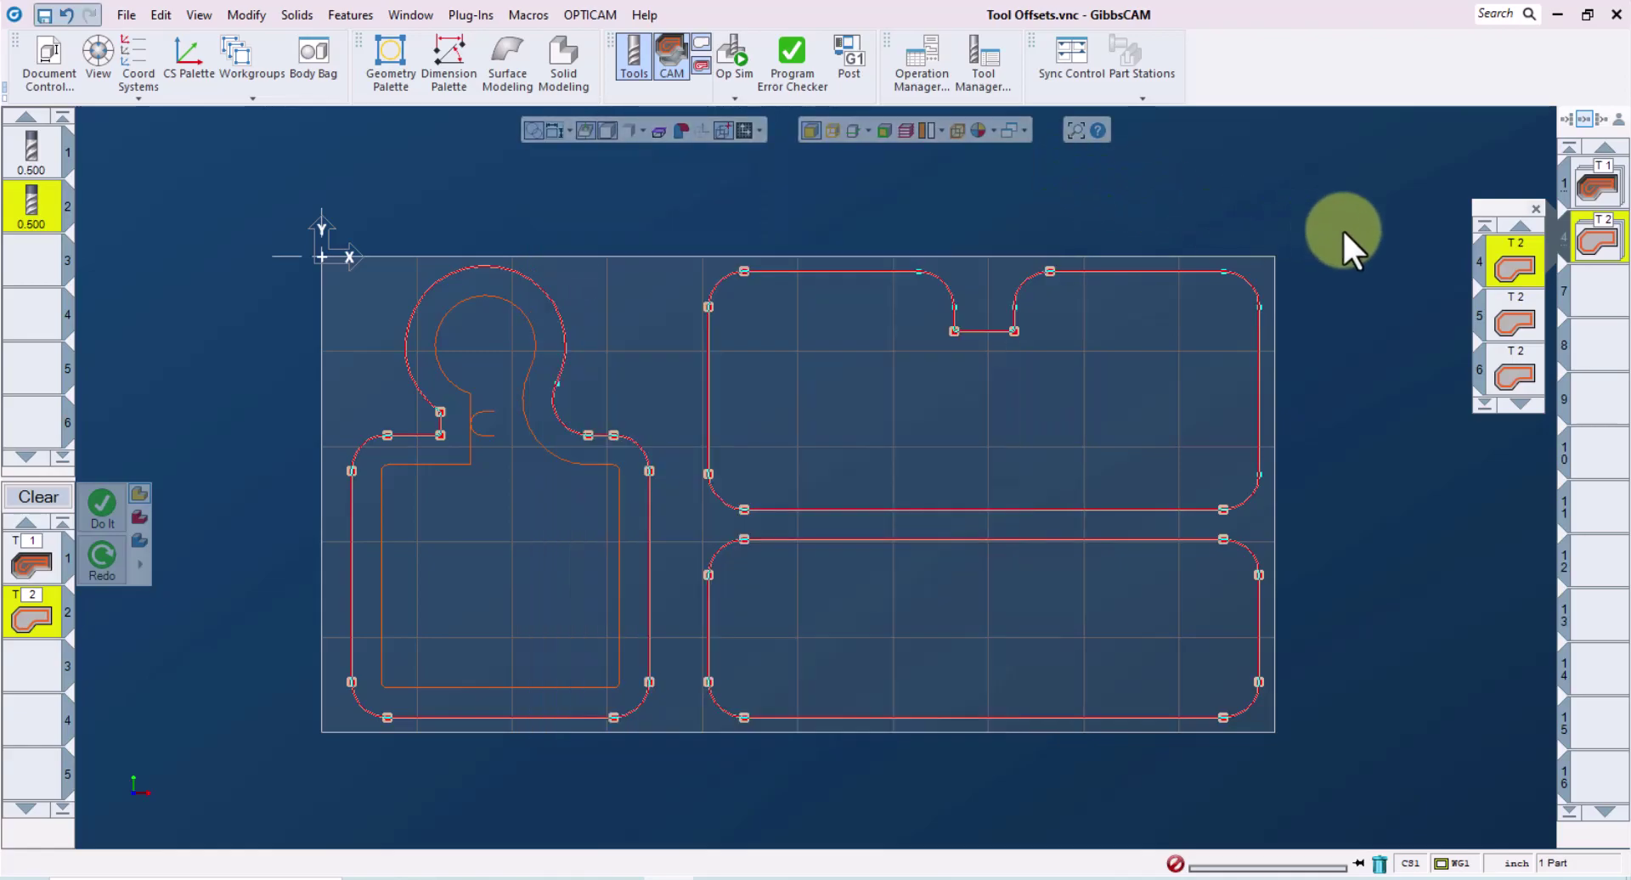
Step: Set the CRC offset number of contour operation 5 to 22 and lock that value
click(1512, 321)
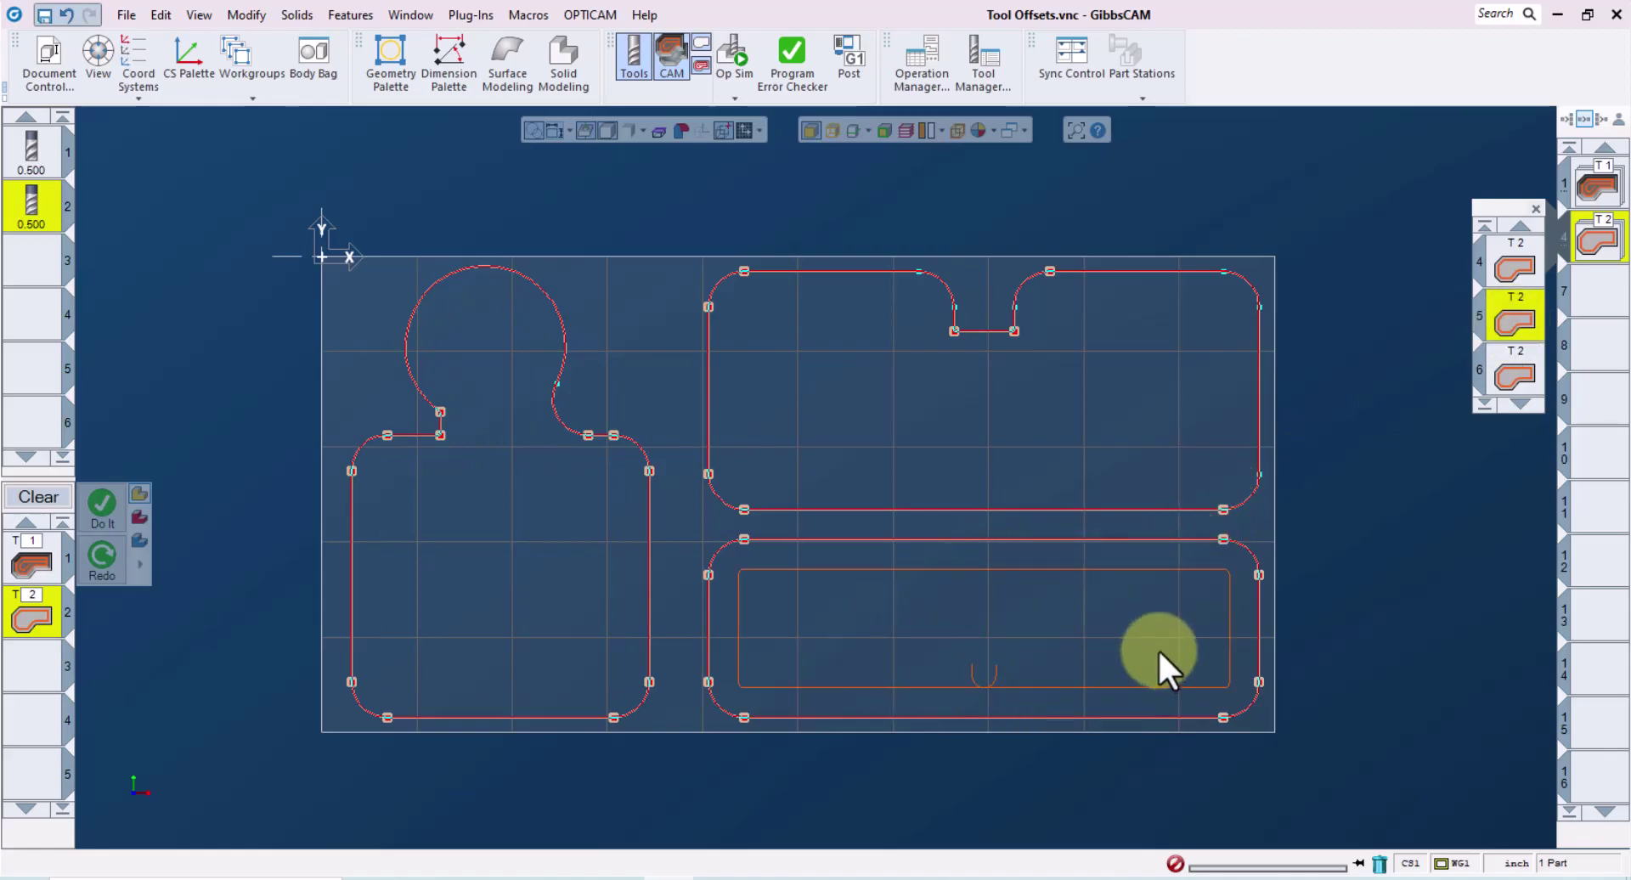
right_click(1516, 318)
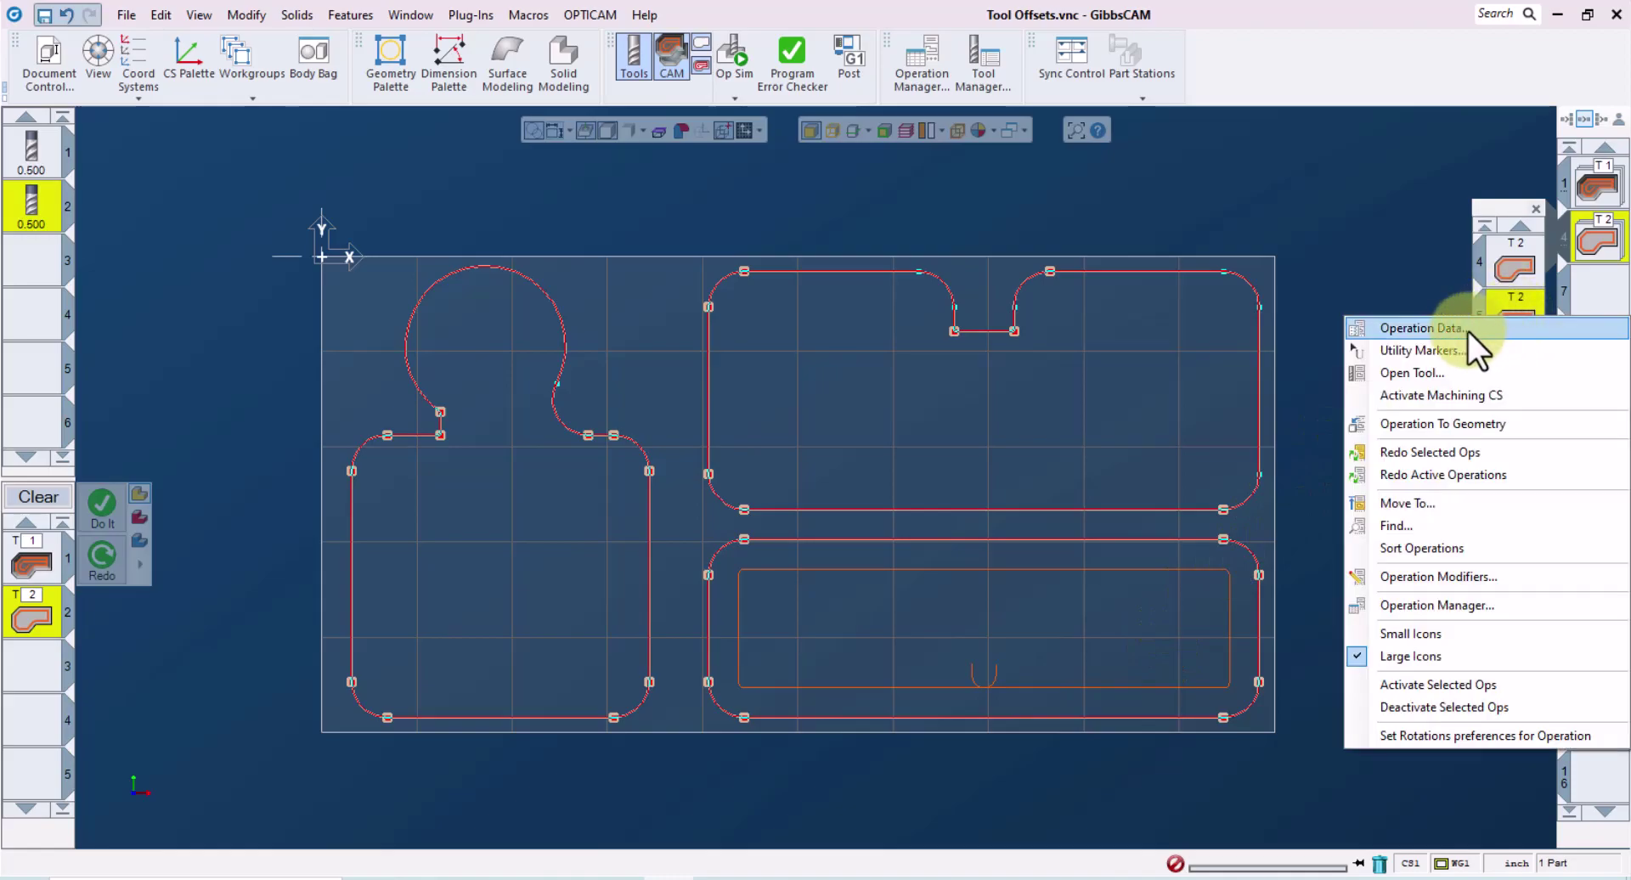
click(1420, 328)
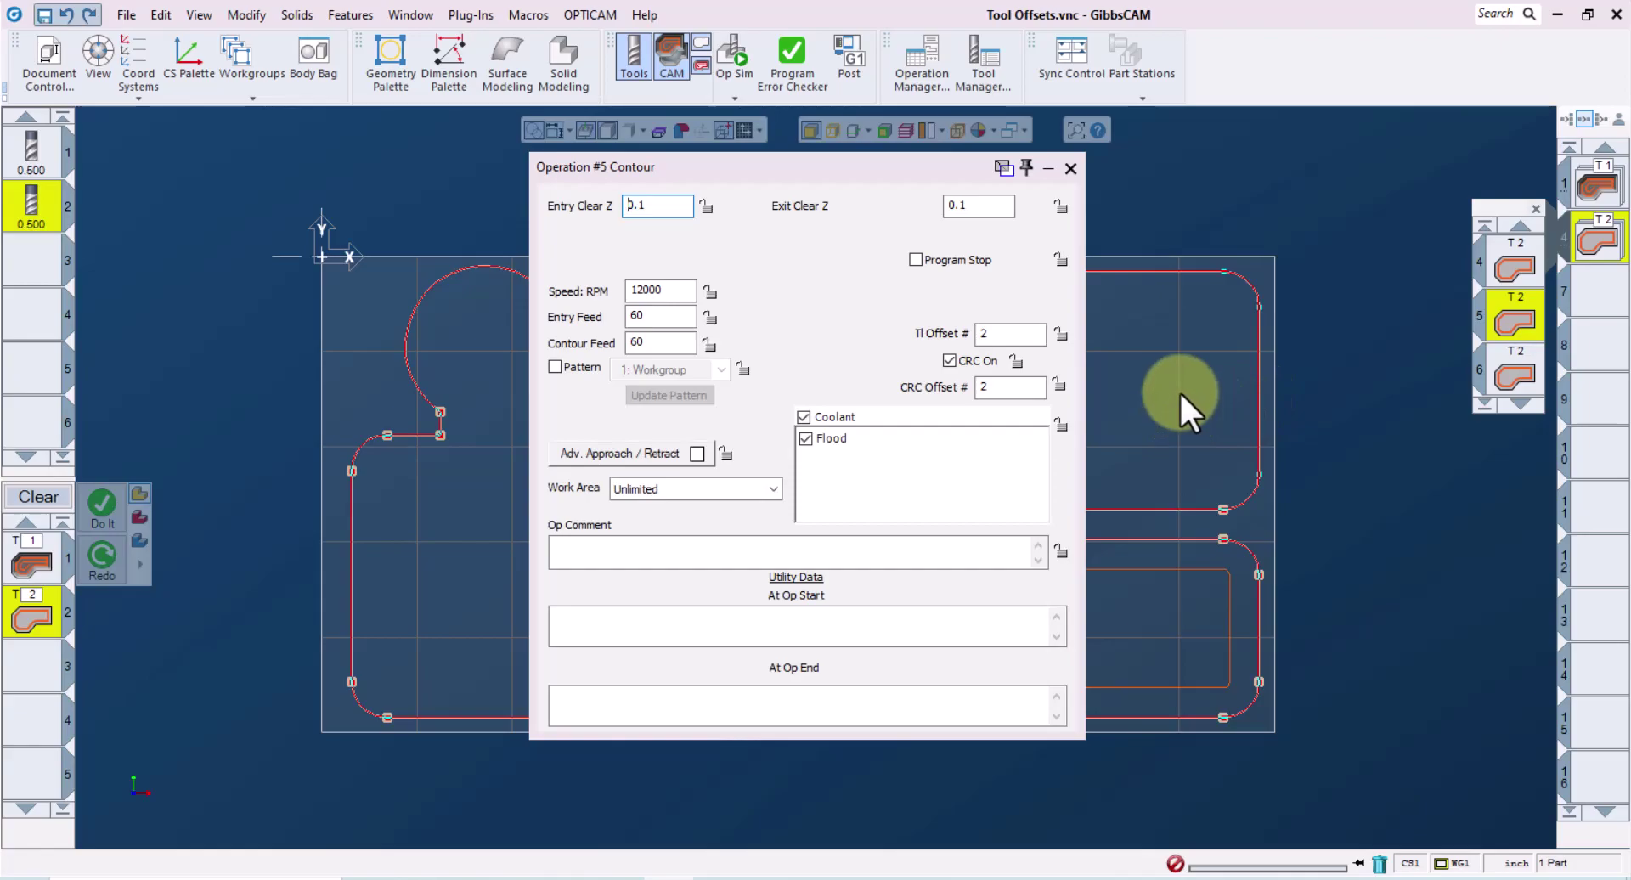
double_click(990, 388)
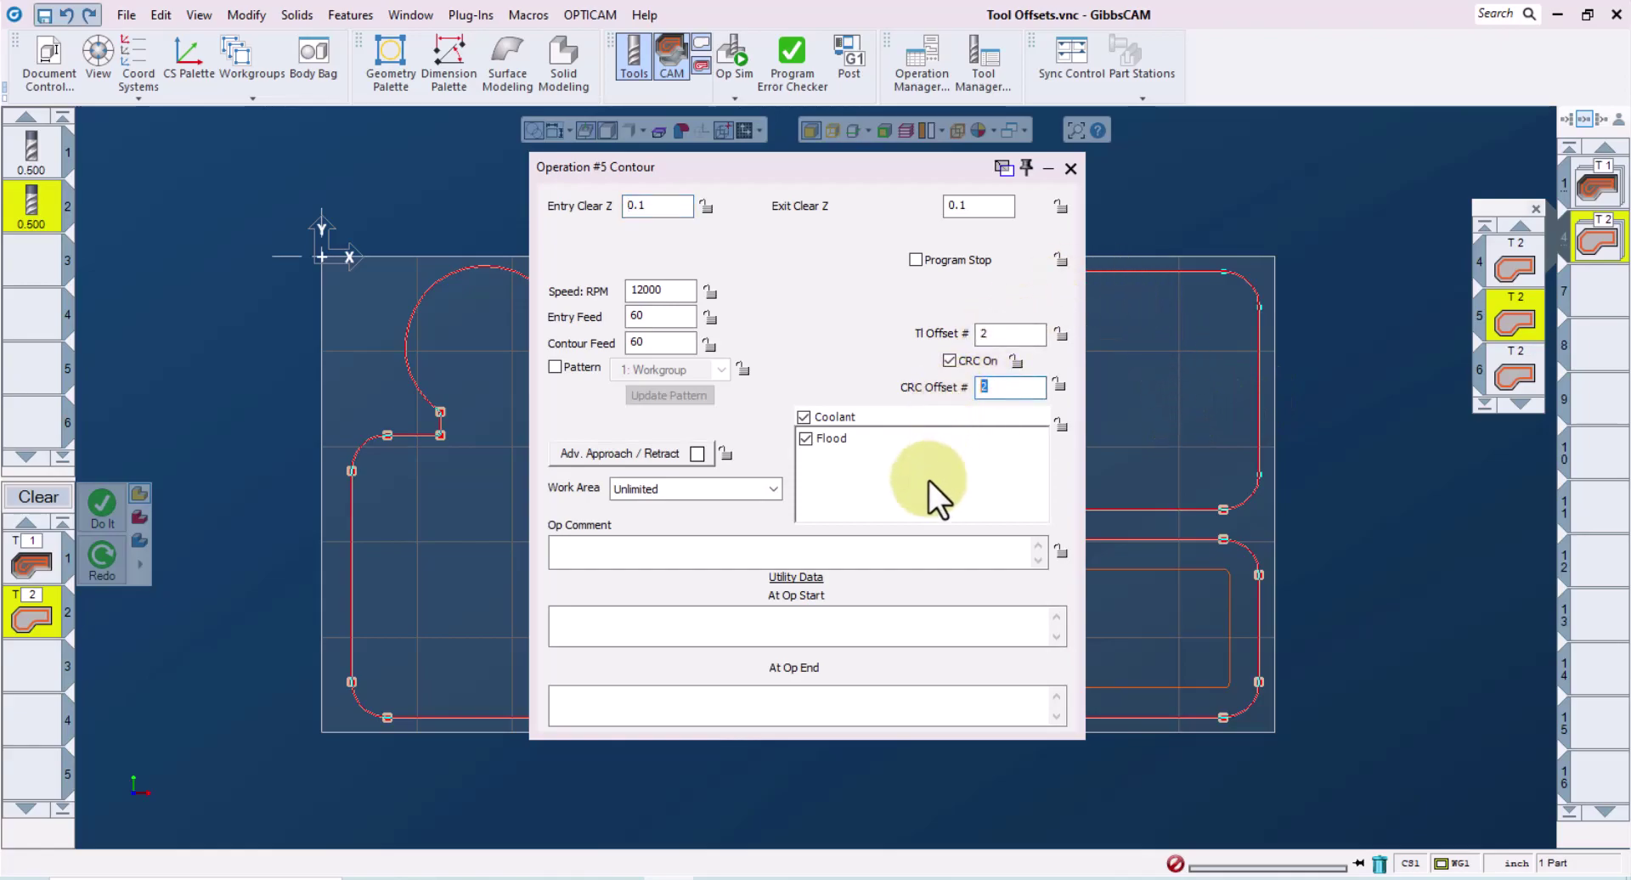
text(22)
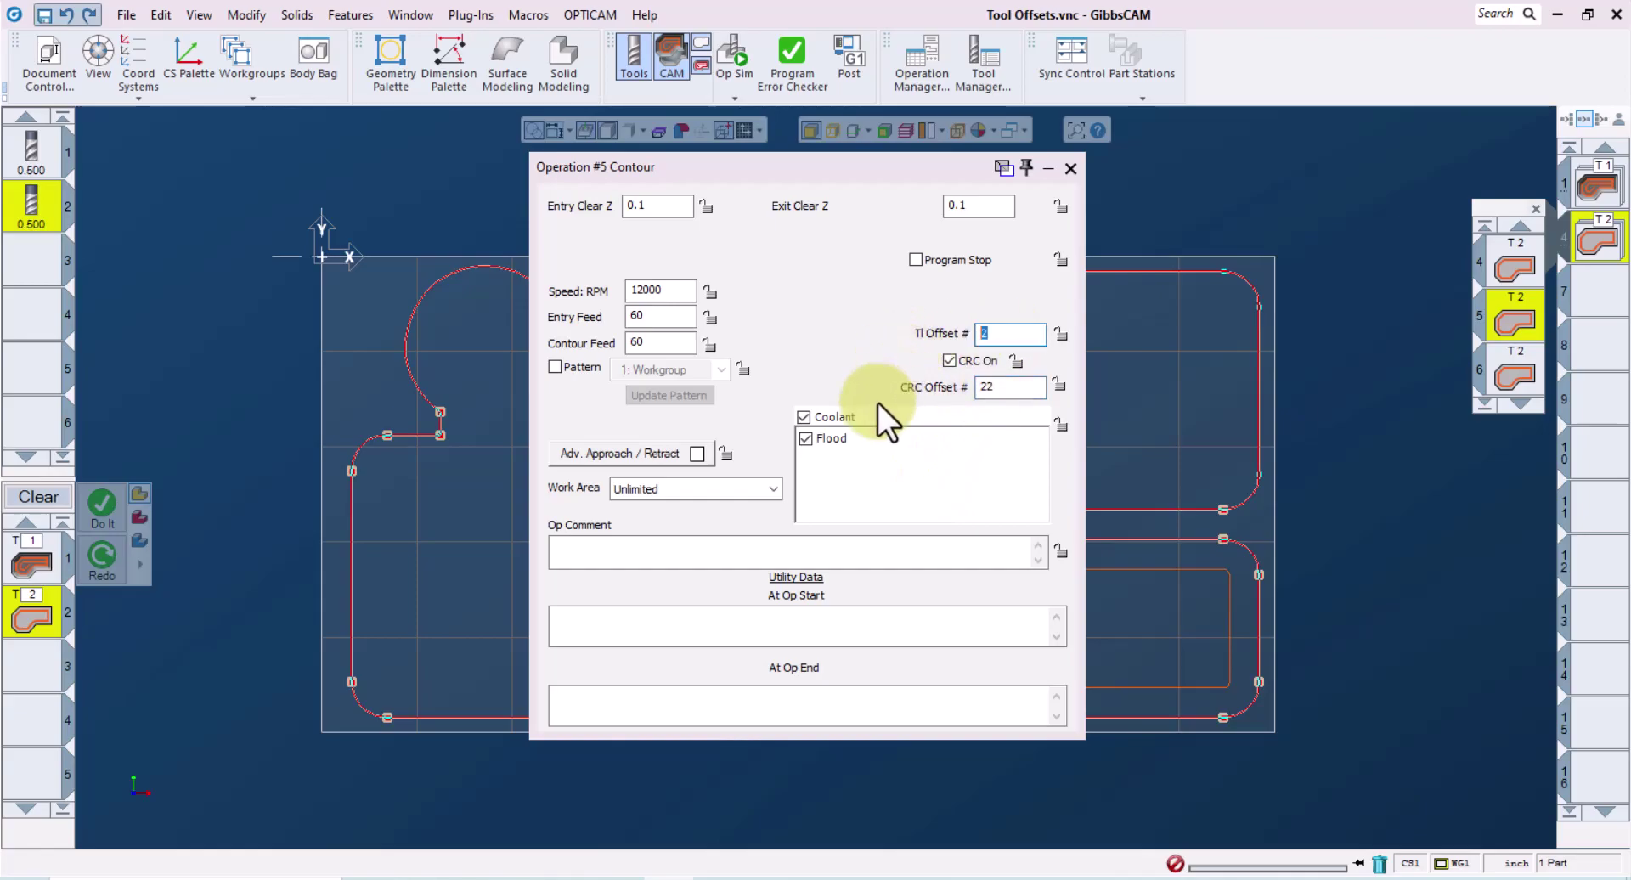
click(1011, 394)
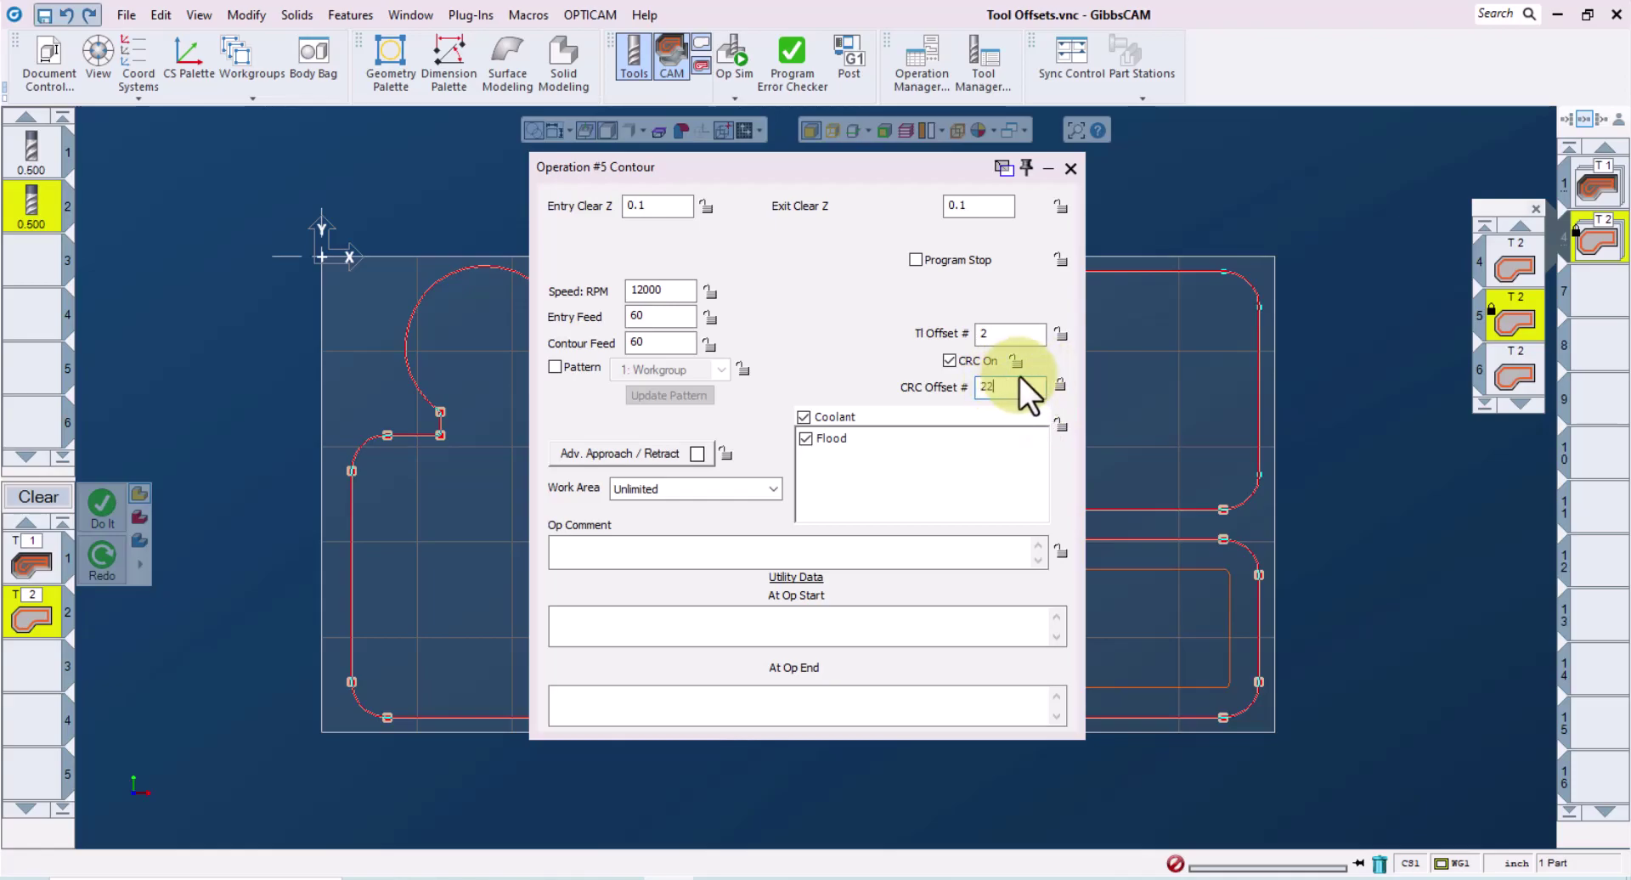
click(1069, 169)
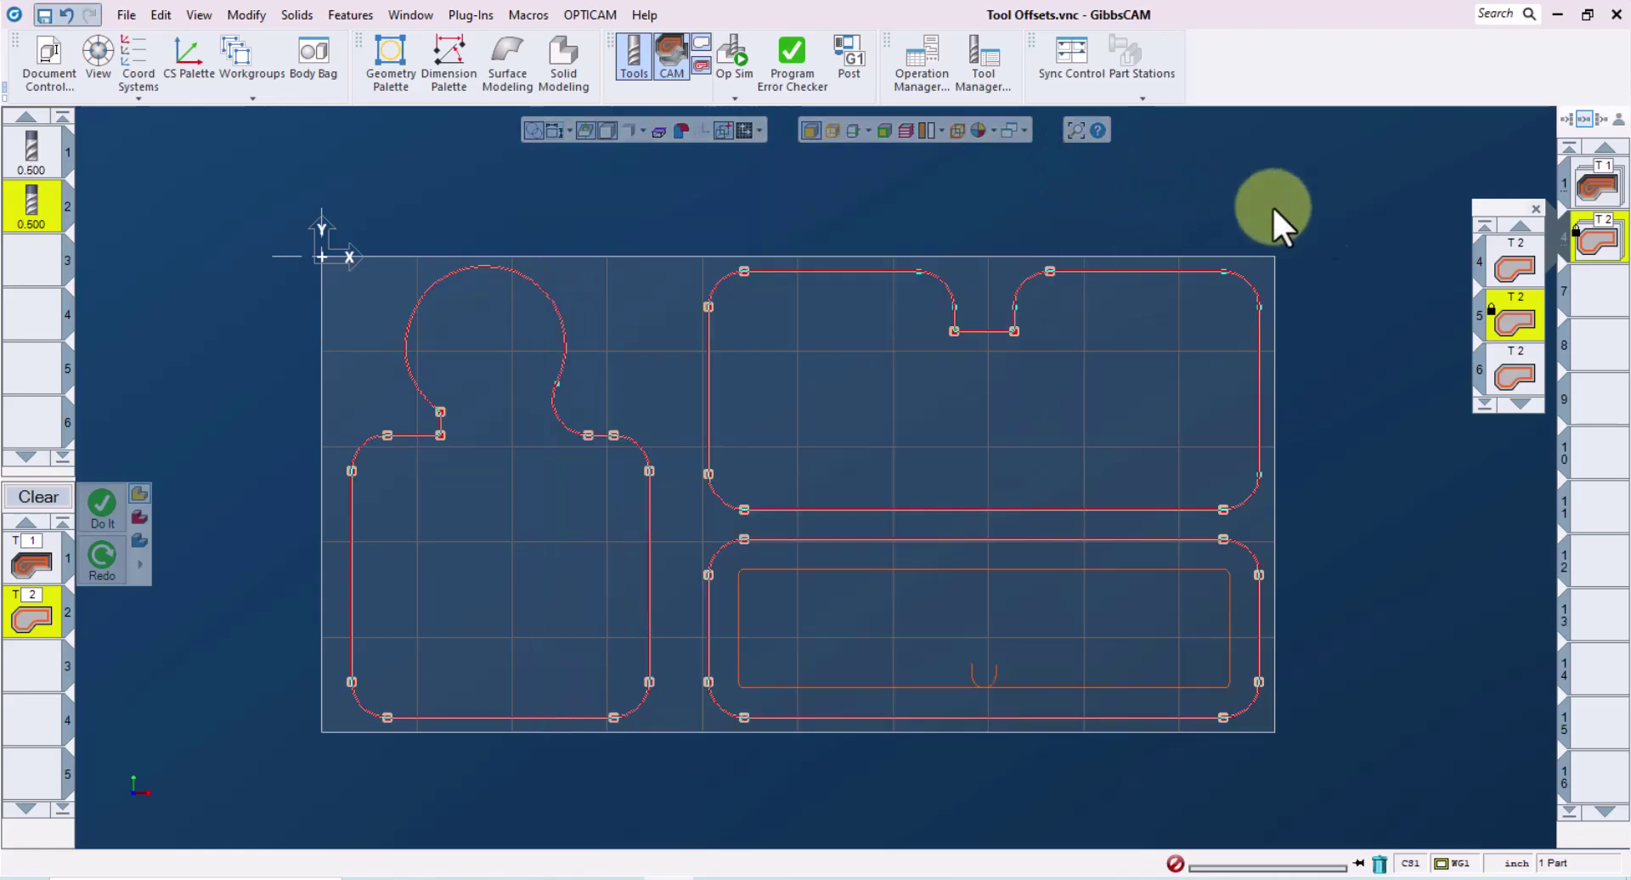
Step: Set both the CRC offset and the tool length offset of contour operation 6 to 32 and lock both values
click(1517, 372)
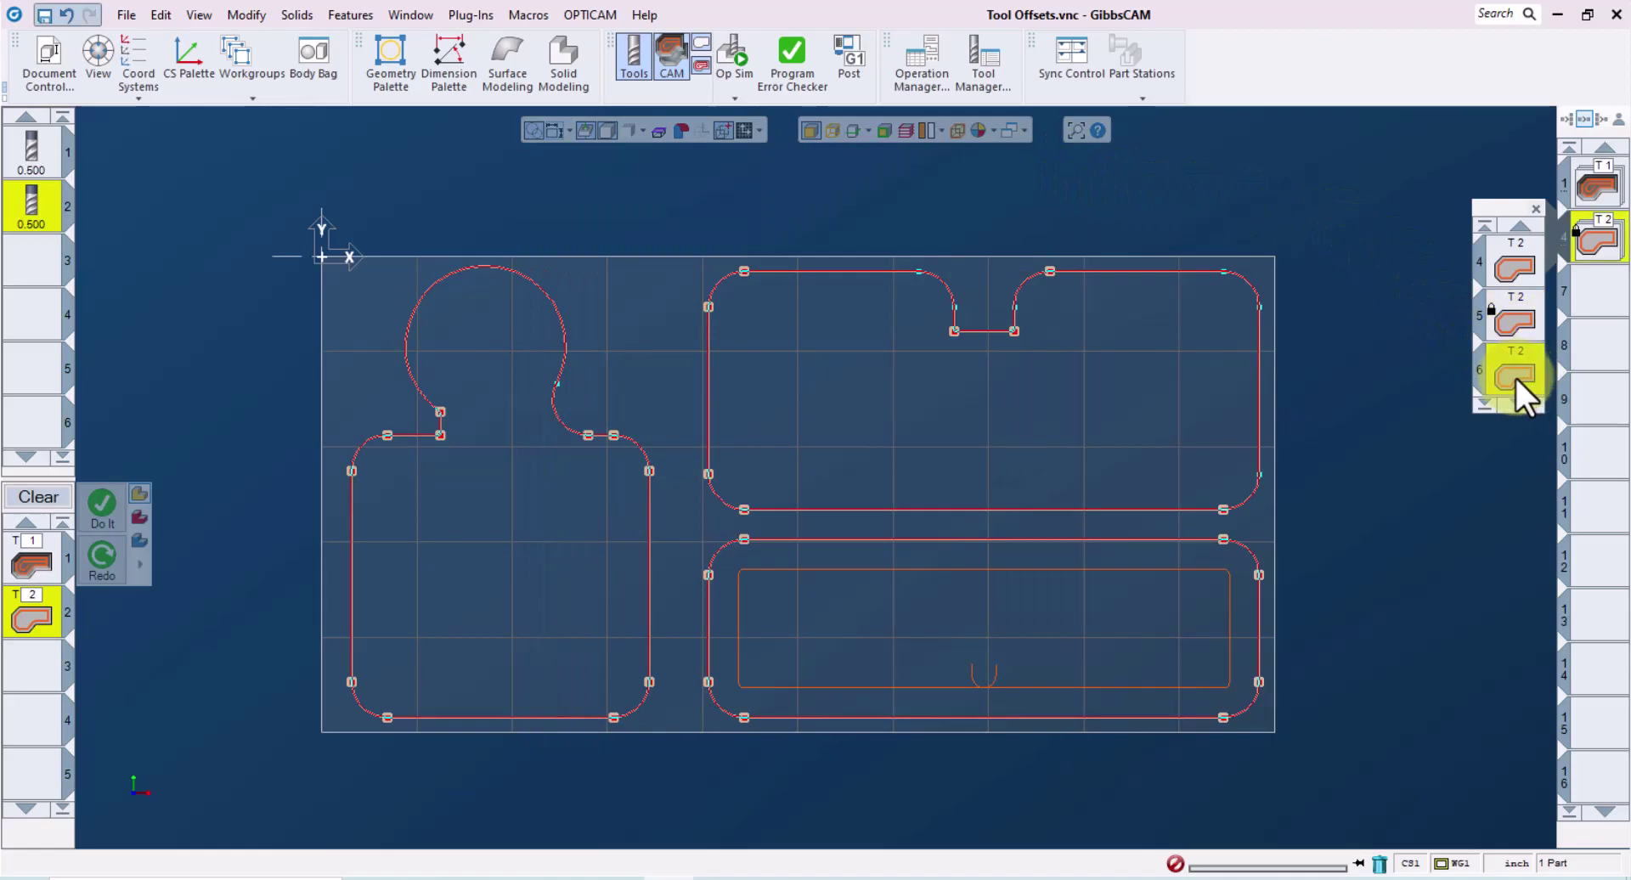
click(1509, 374)
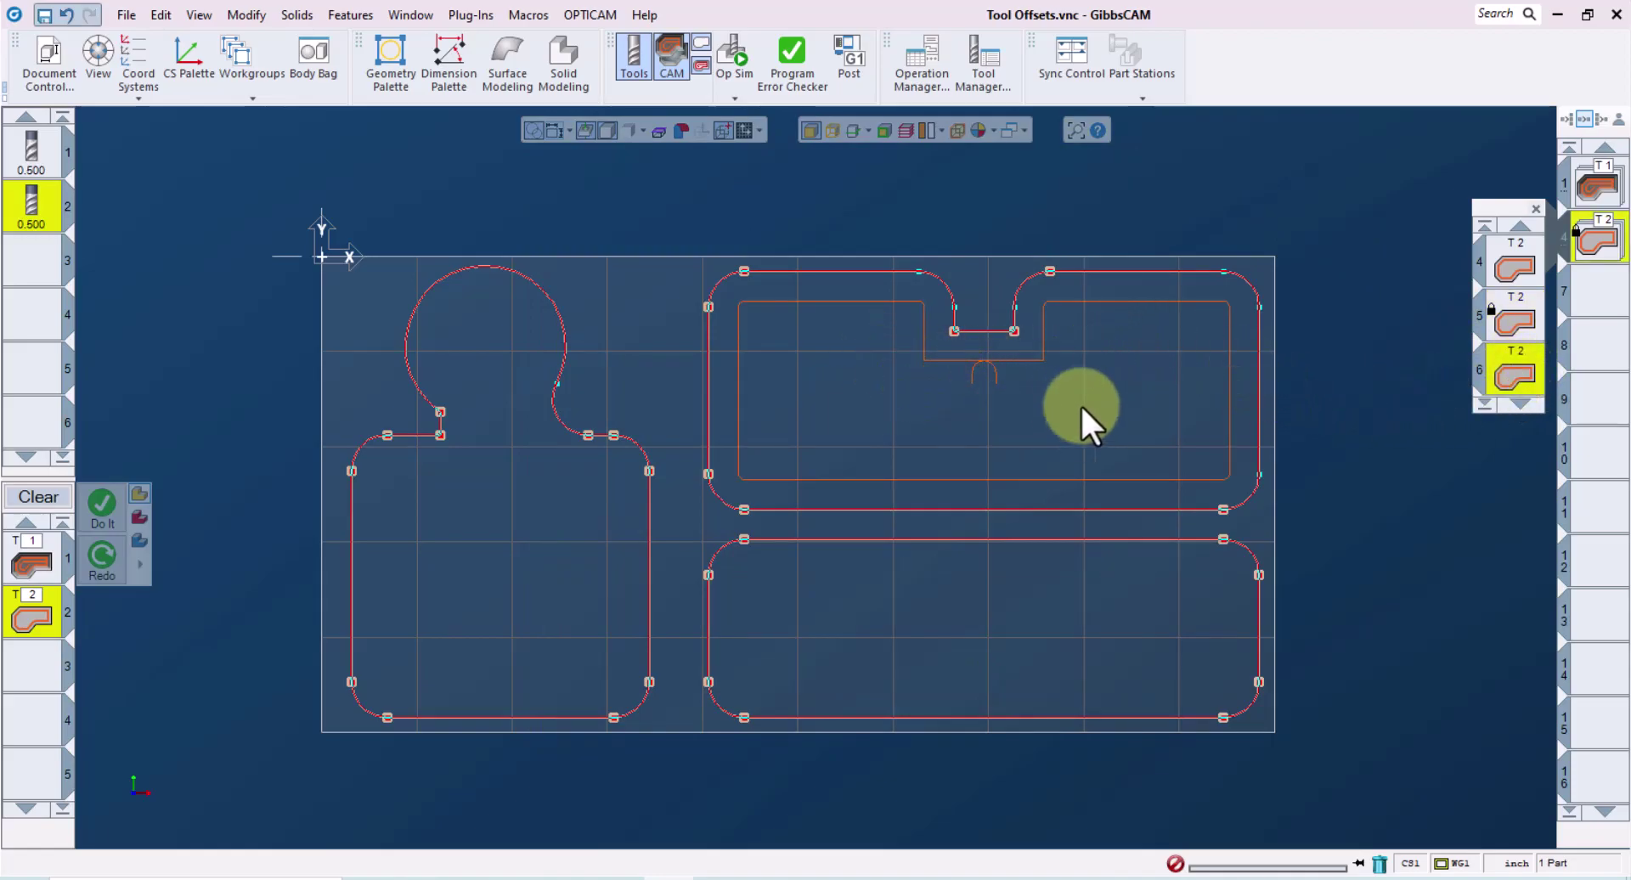
right_click(1515, 359)
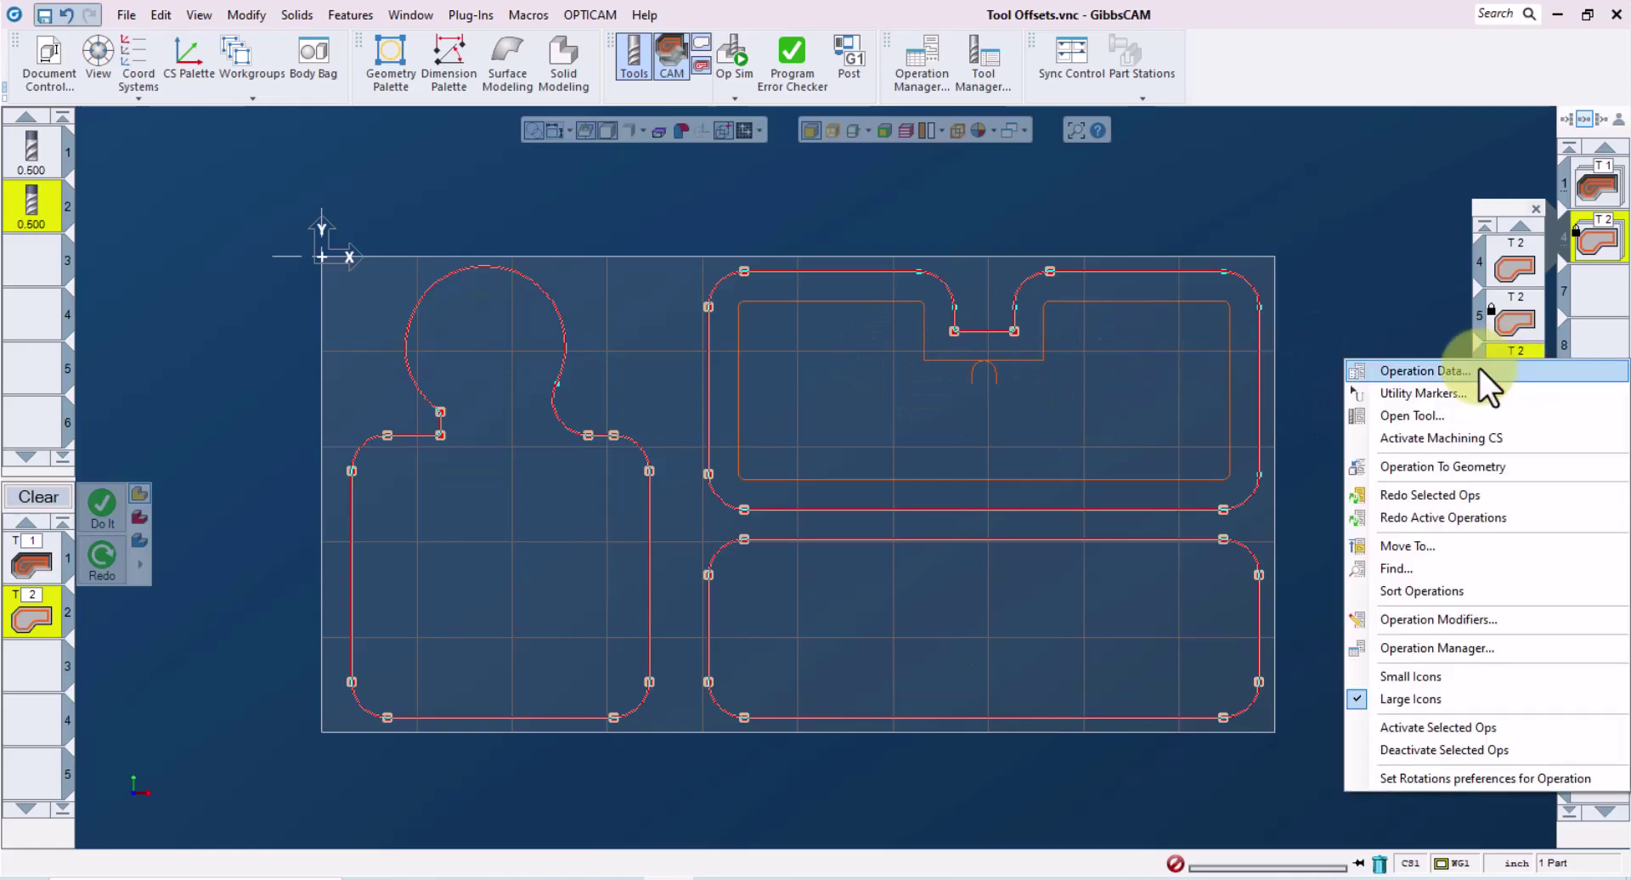
click(1461, 376)
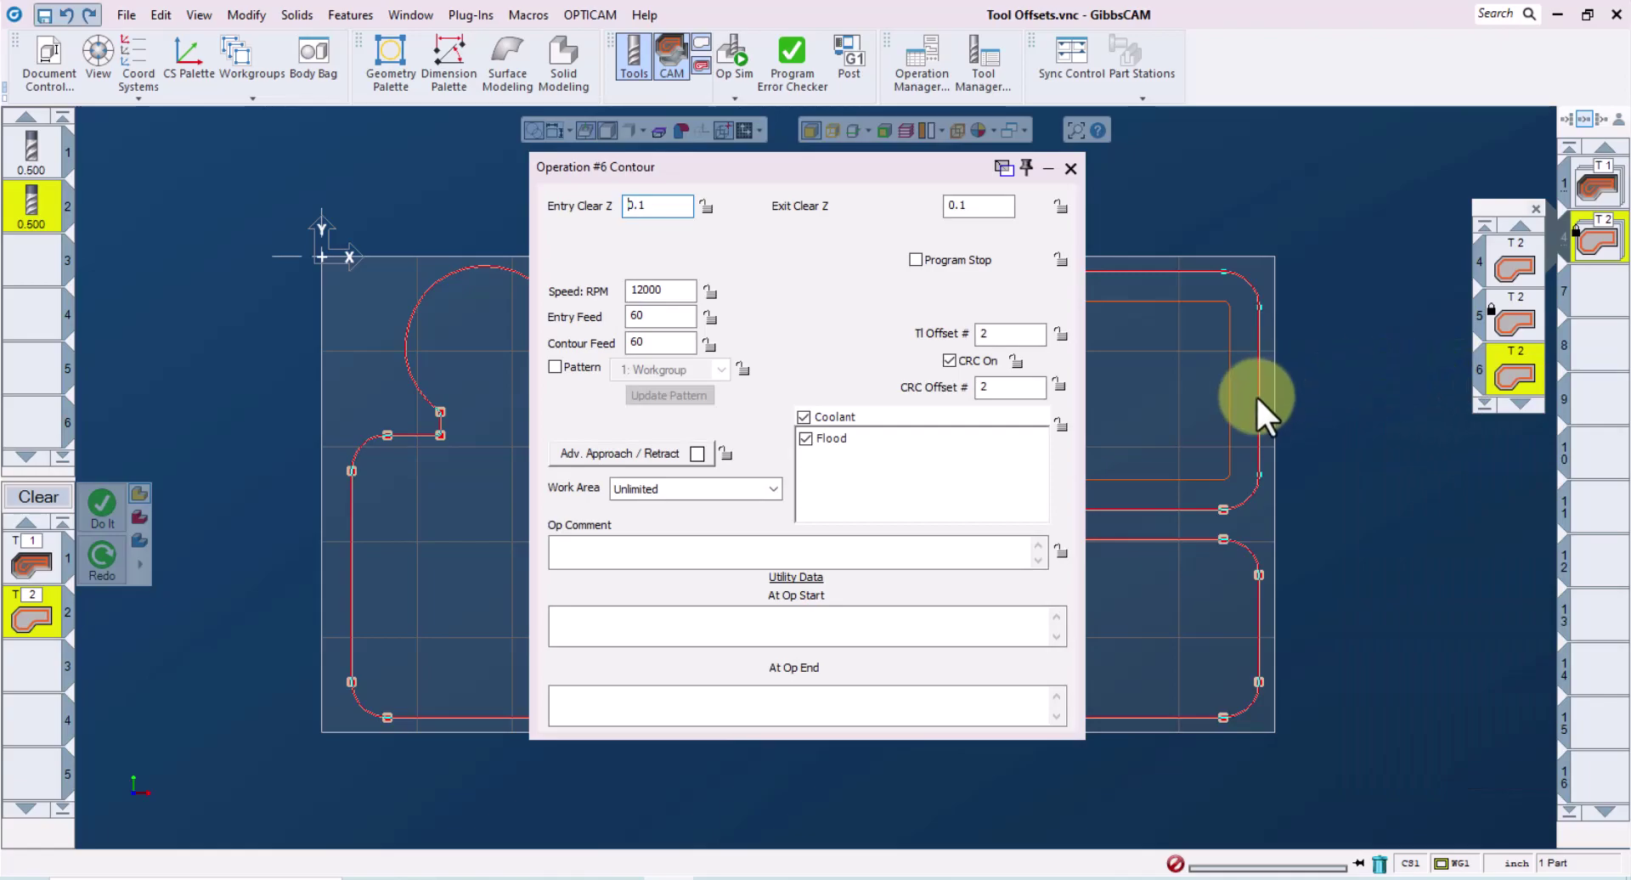
text(32)
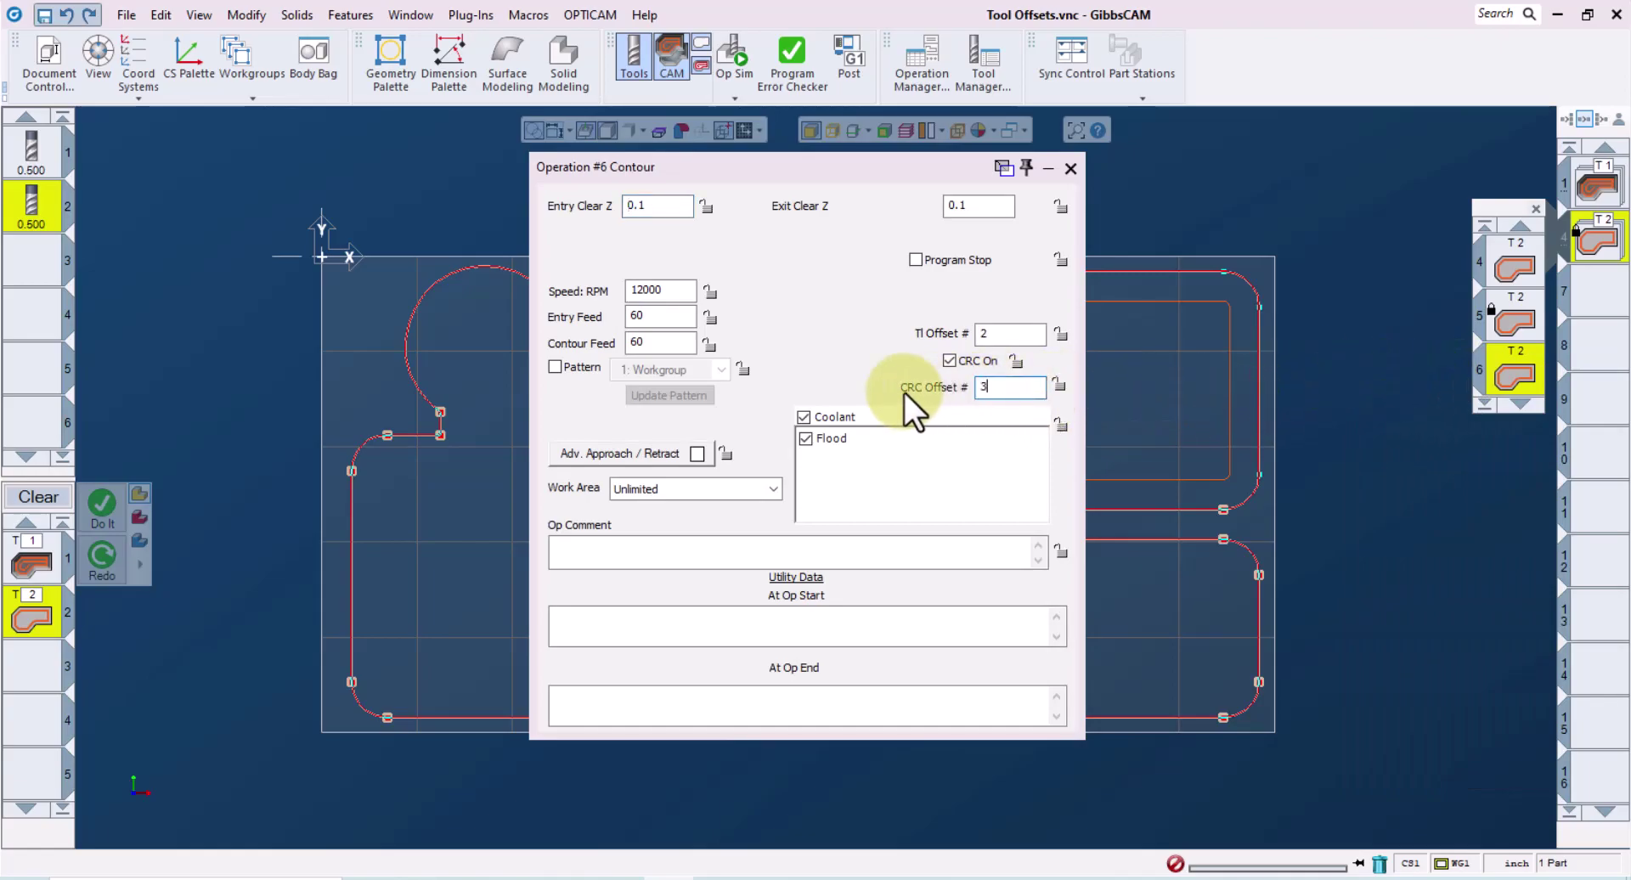
click(1057, 384)
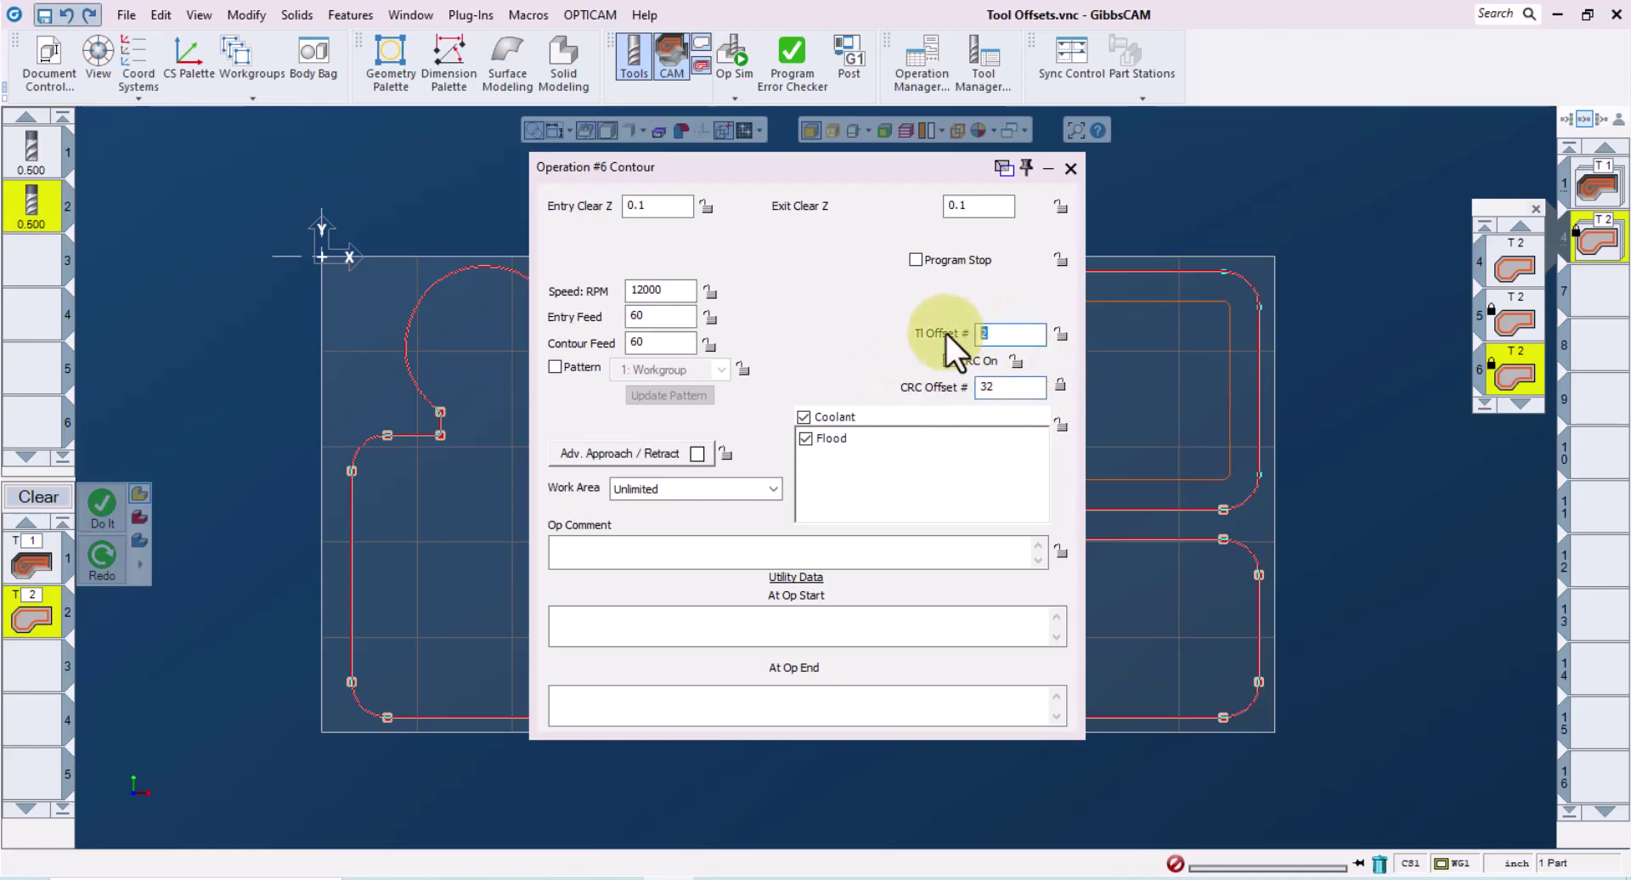
text(32)
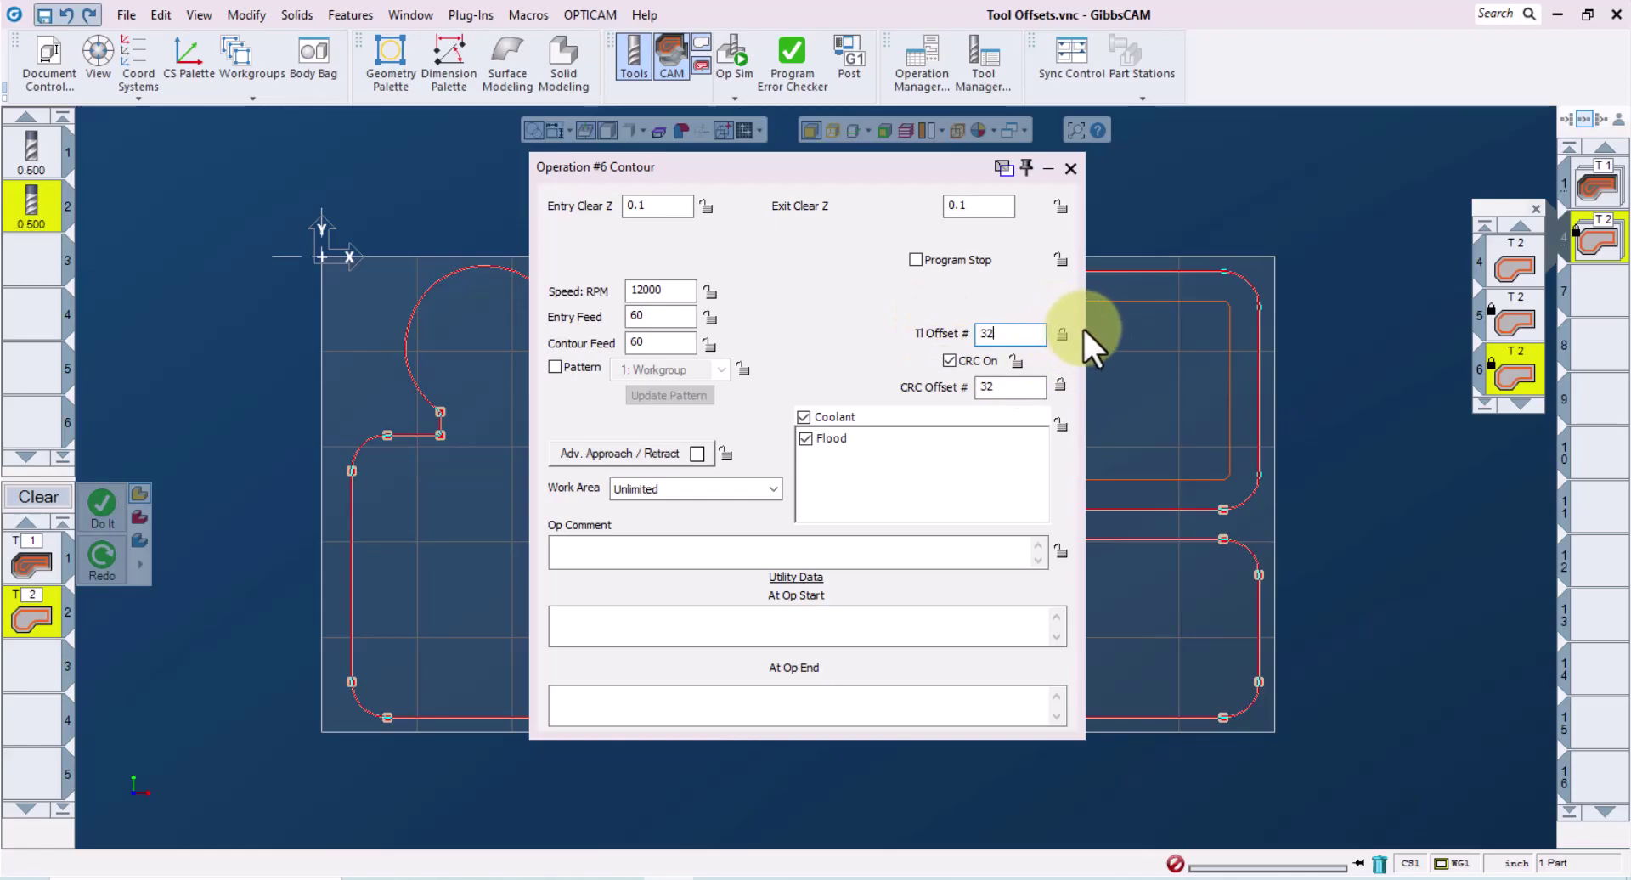
click(1071, 168)
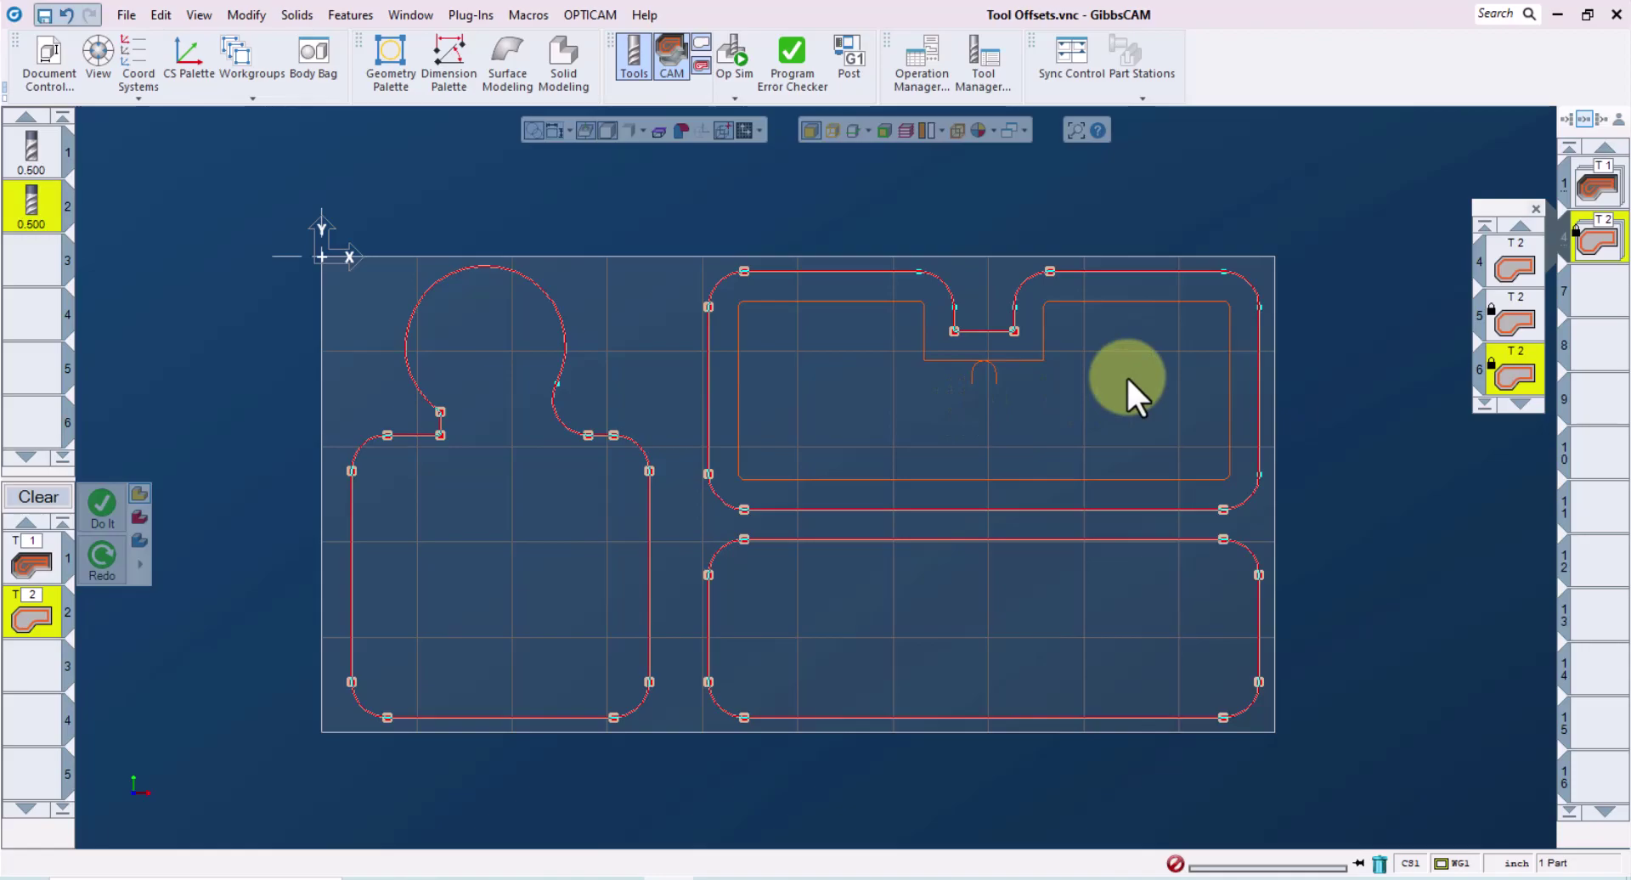
Step: Select contour operations 4, 5 and 6 in turn to review which pocket each one finishes
click(1507, 253)
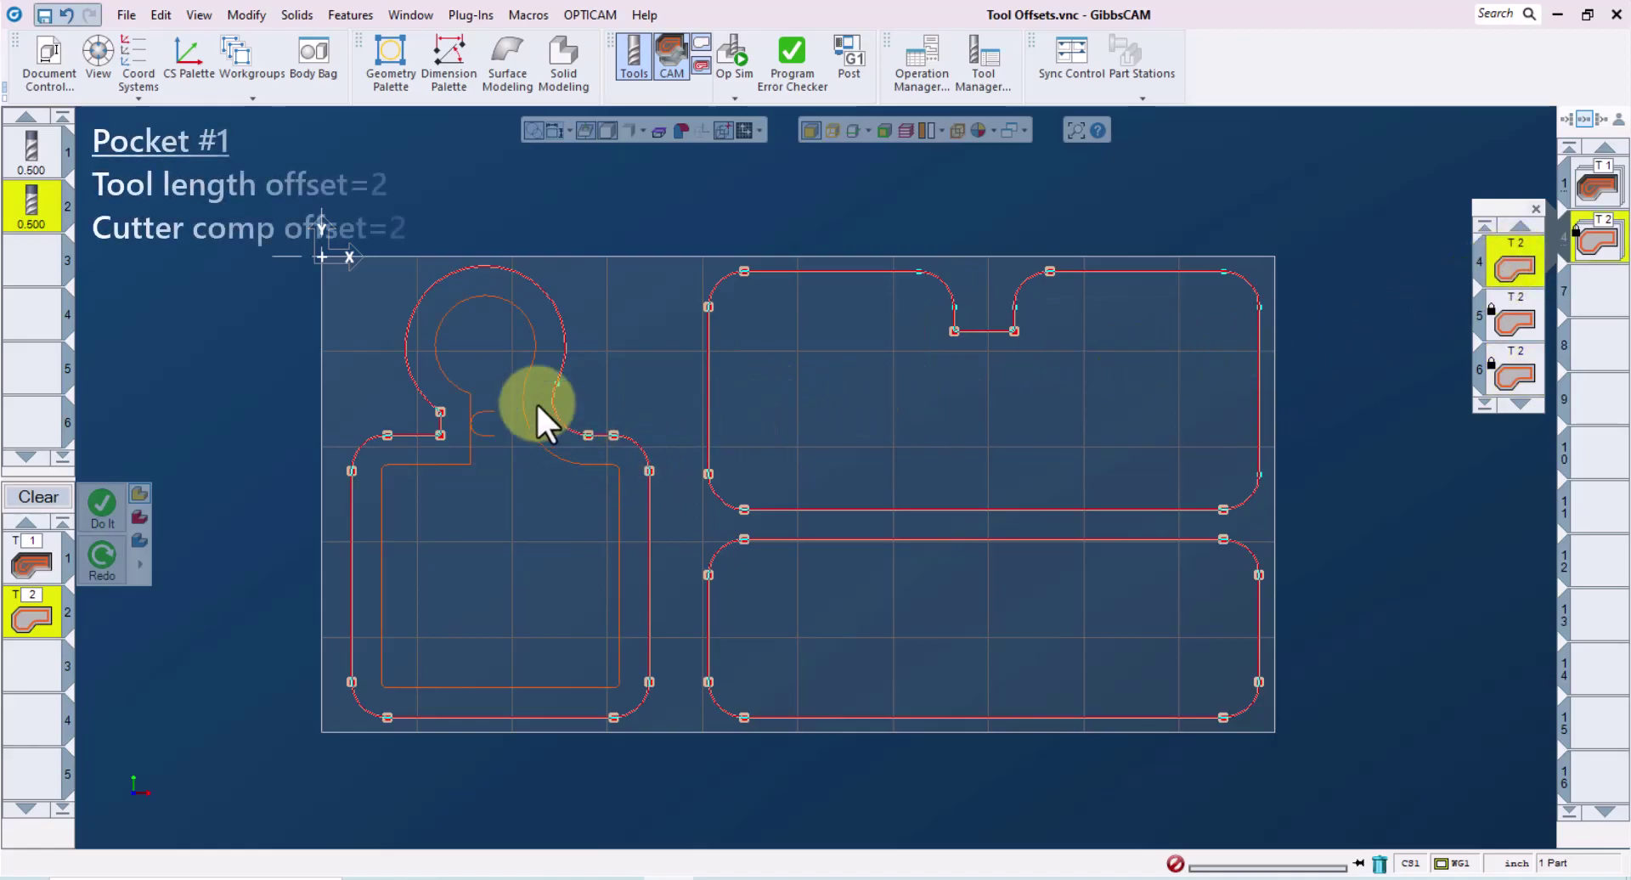
click(414, 433)
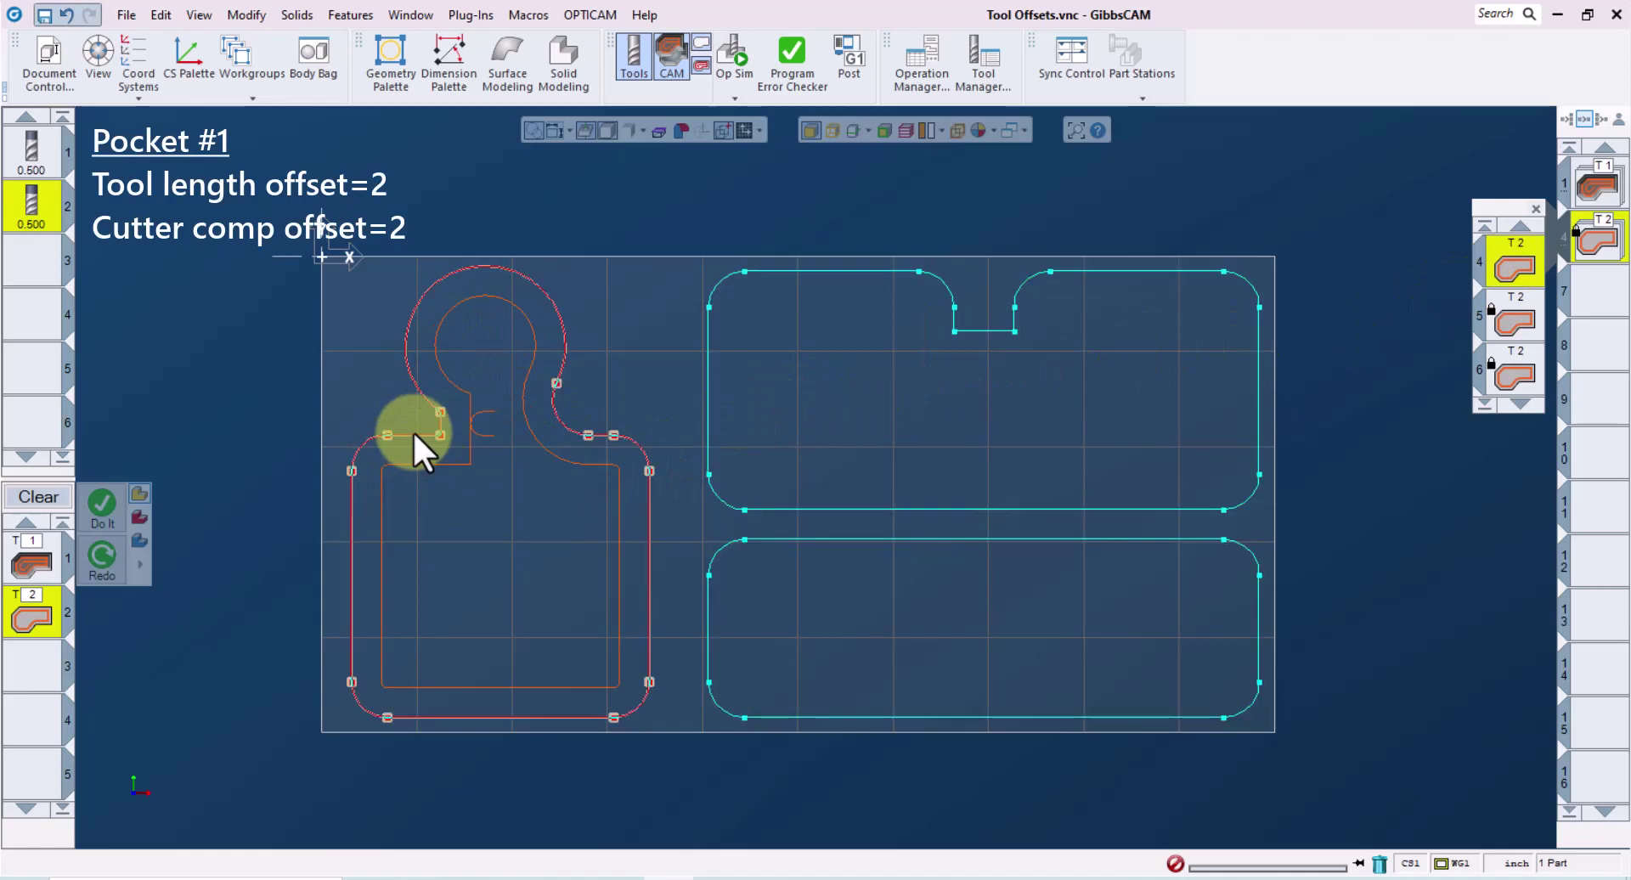
click(1516, 322)
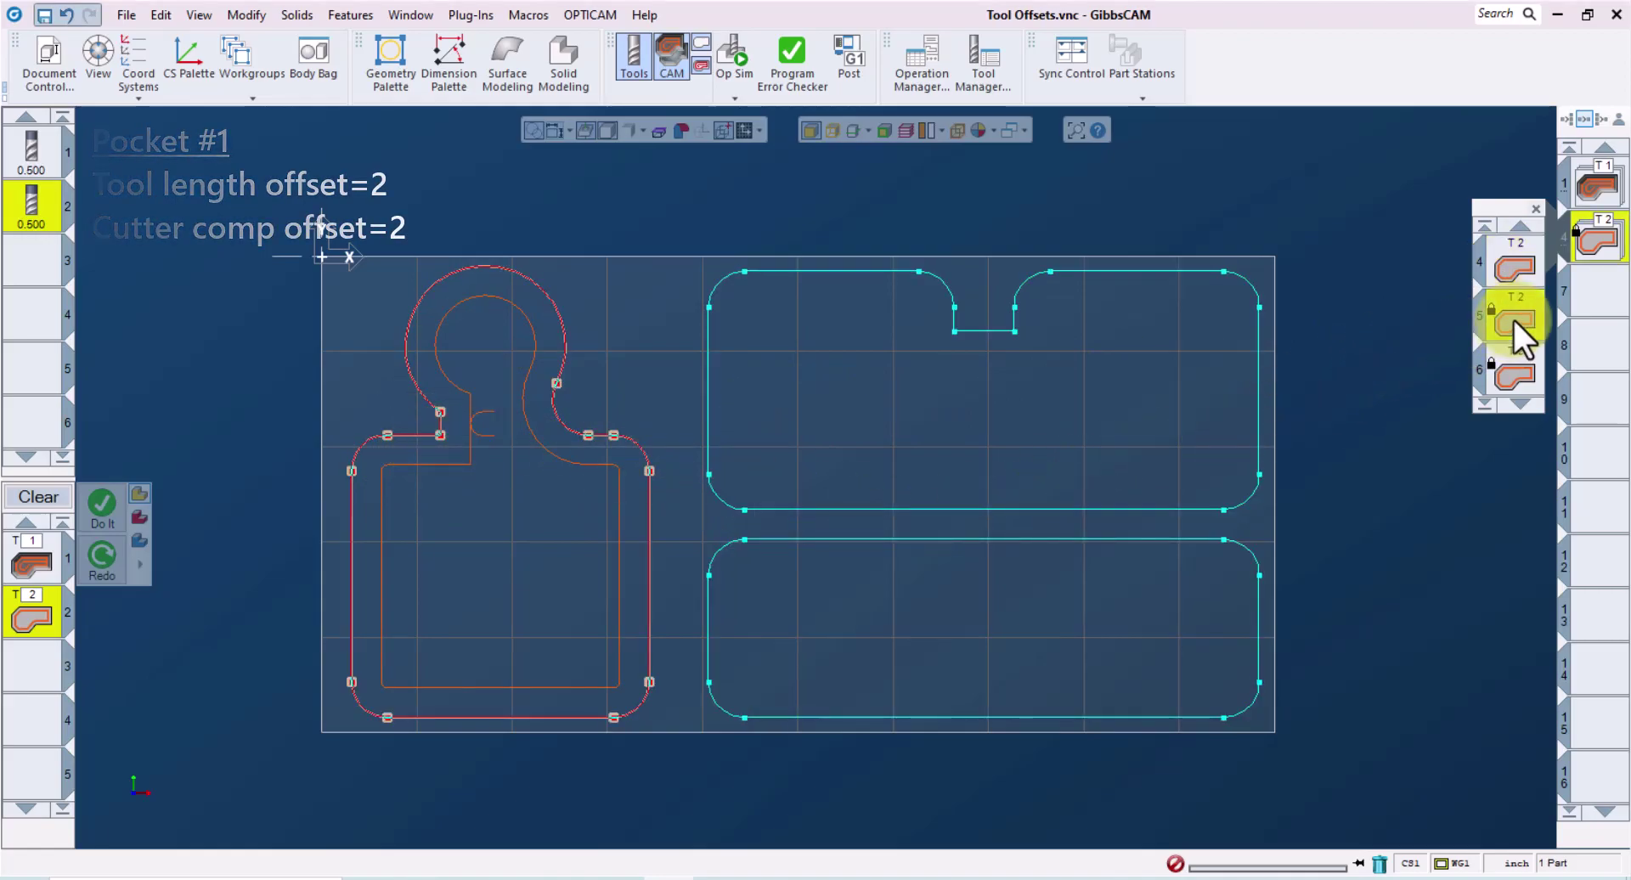
click(864, 539)
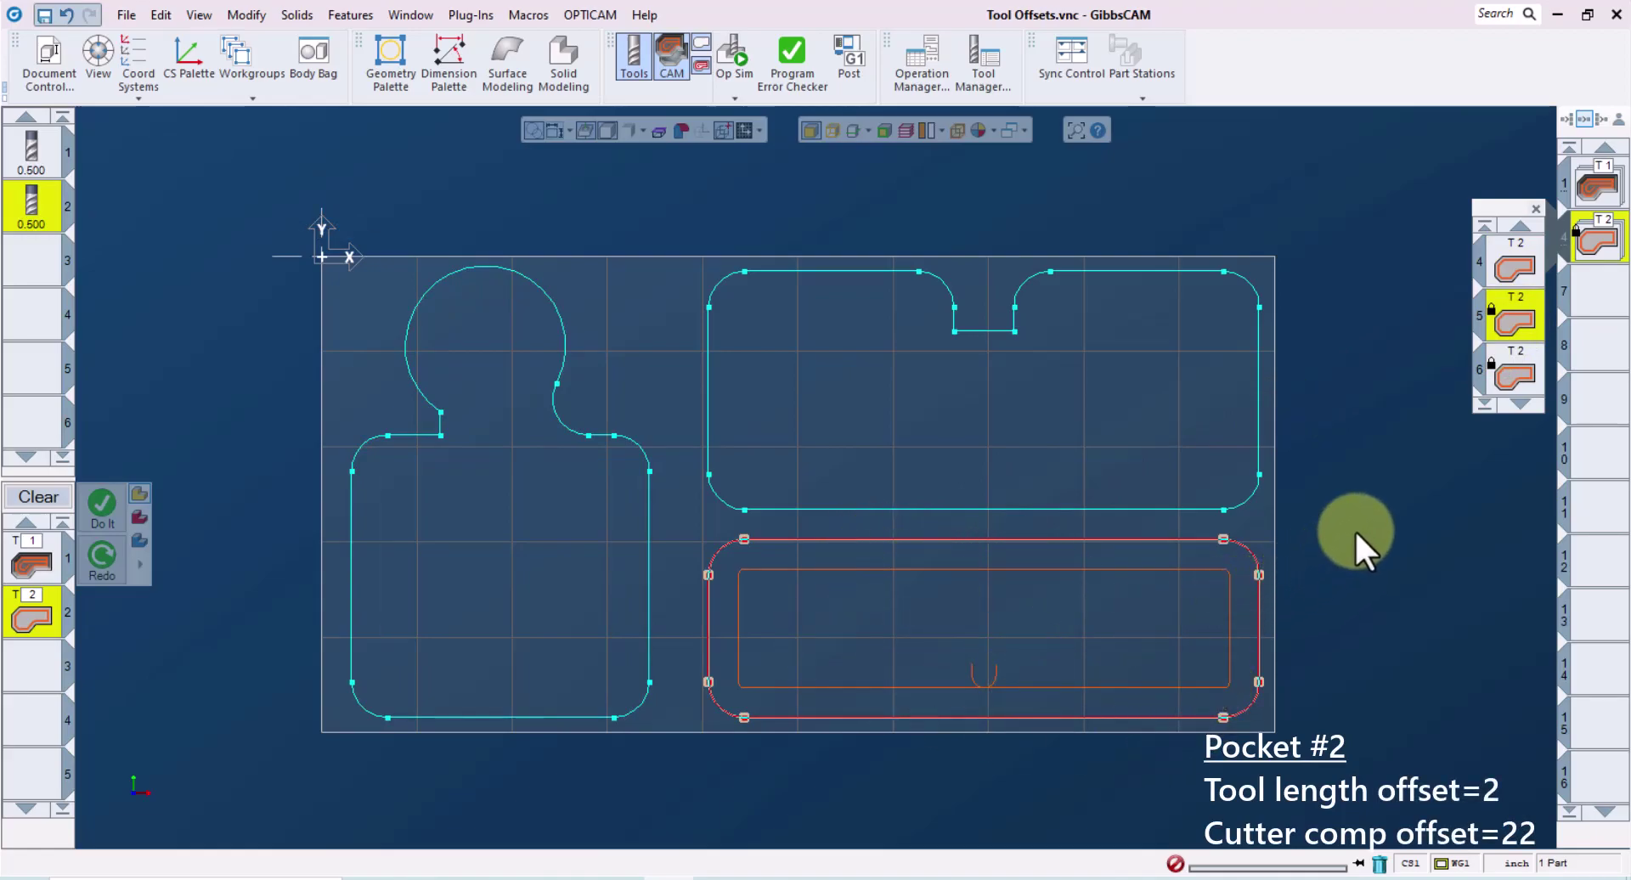
click(1511, 378)
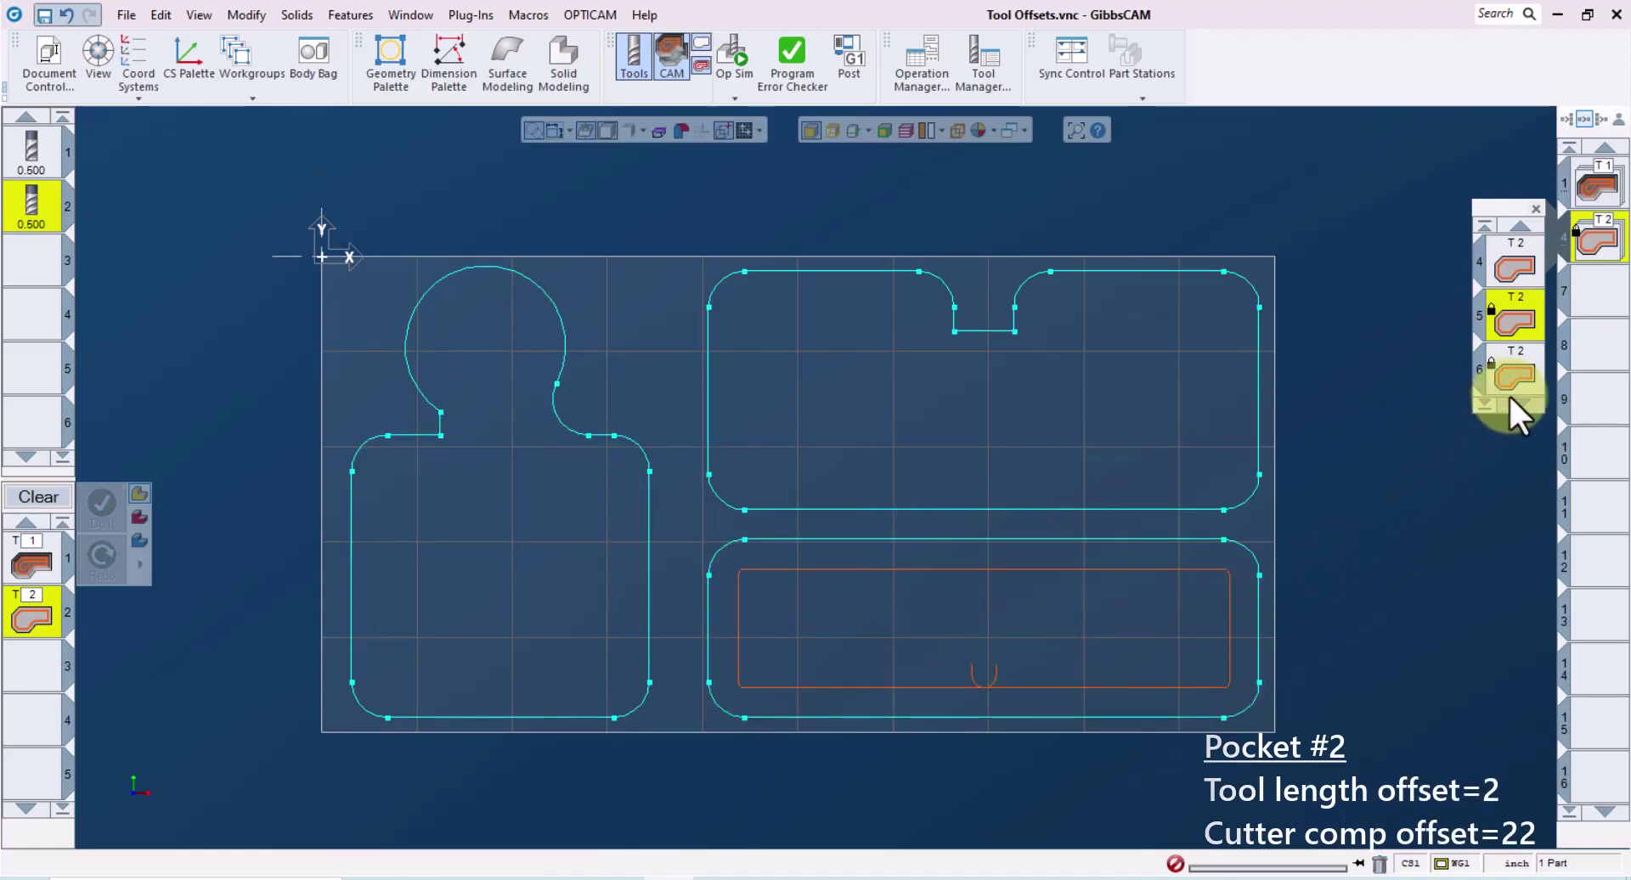
click(1011, 508)
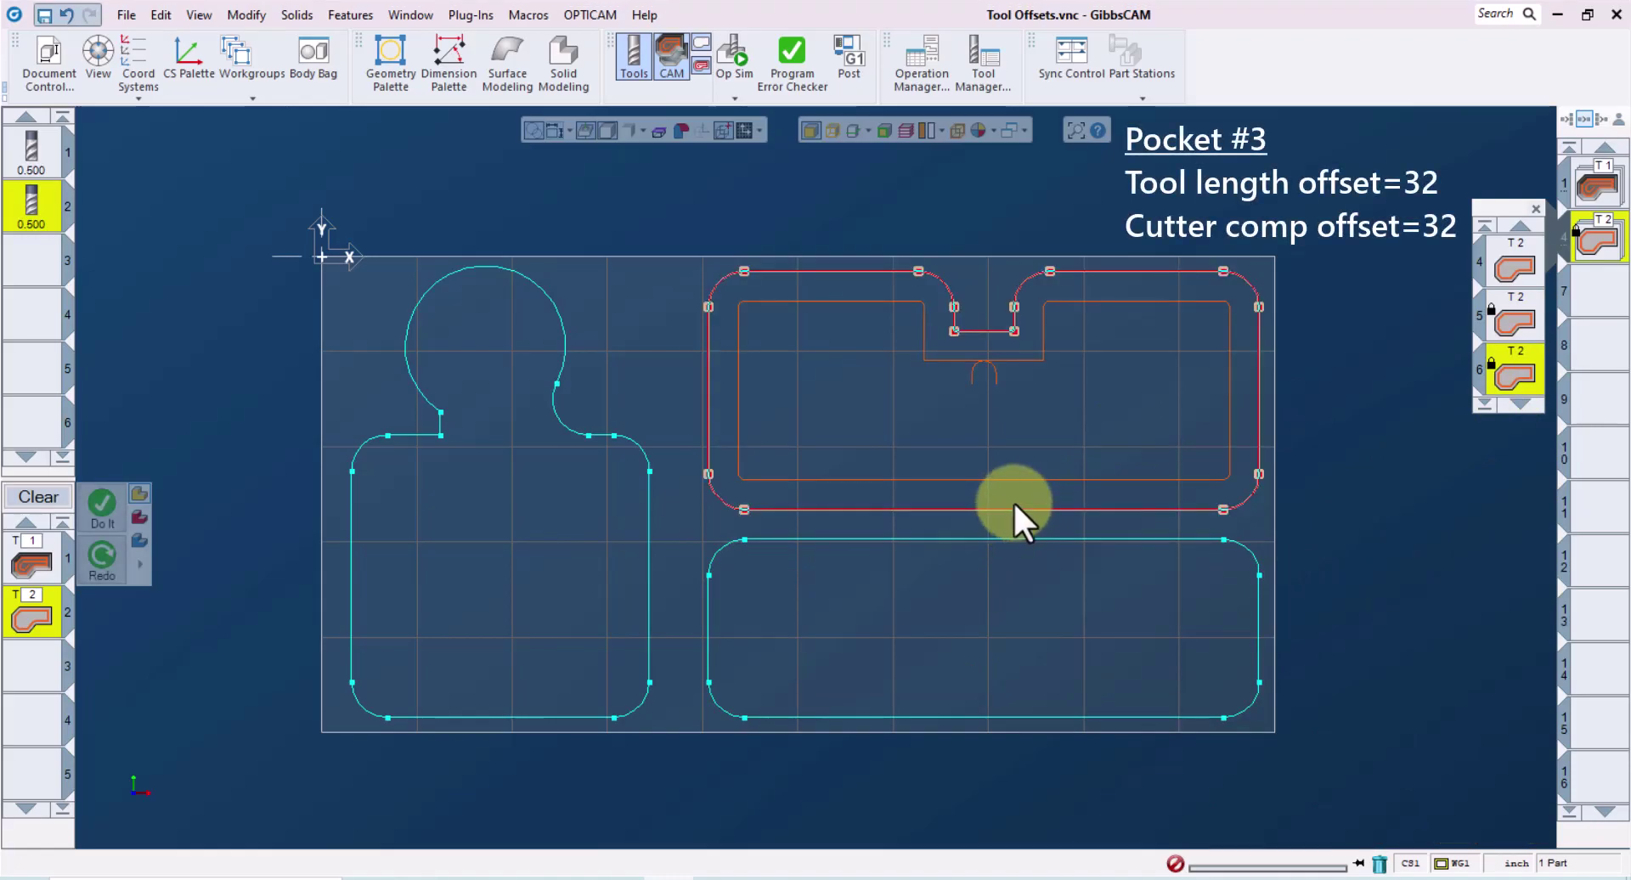
click(1118, 389)
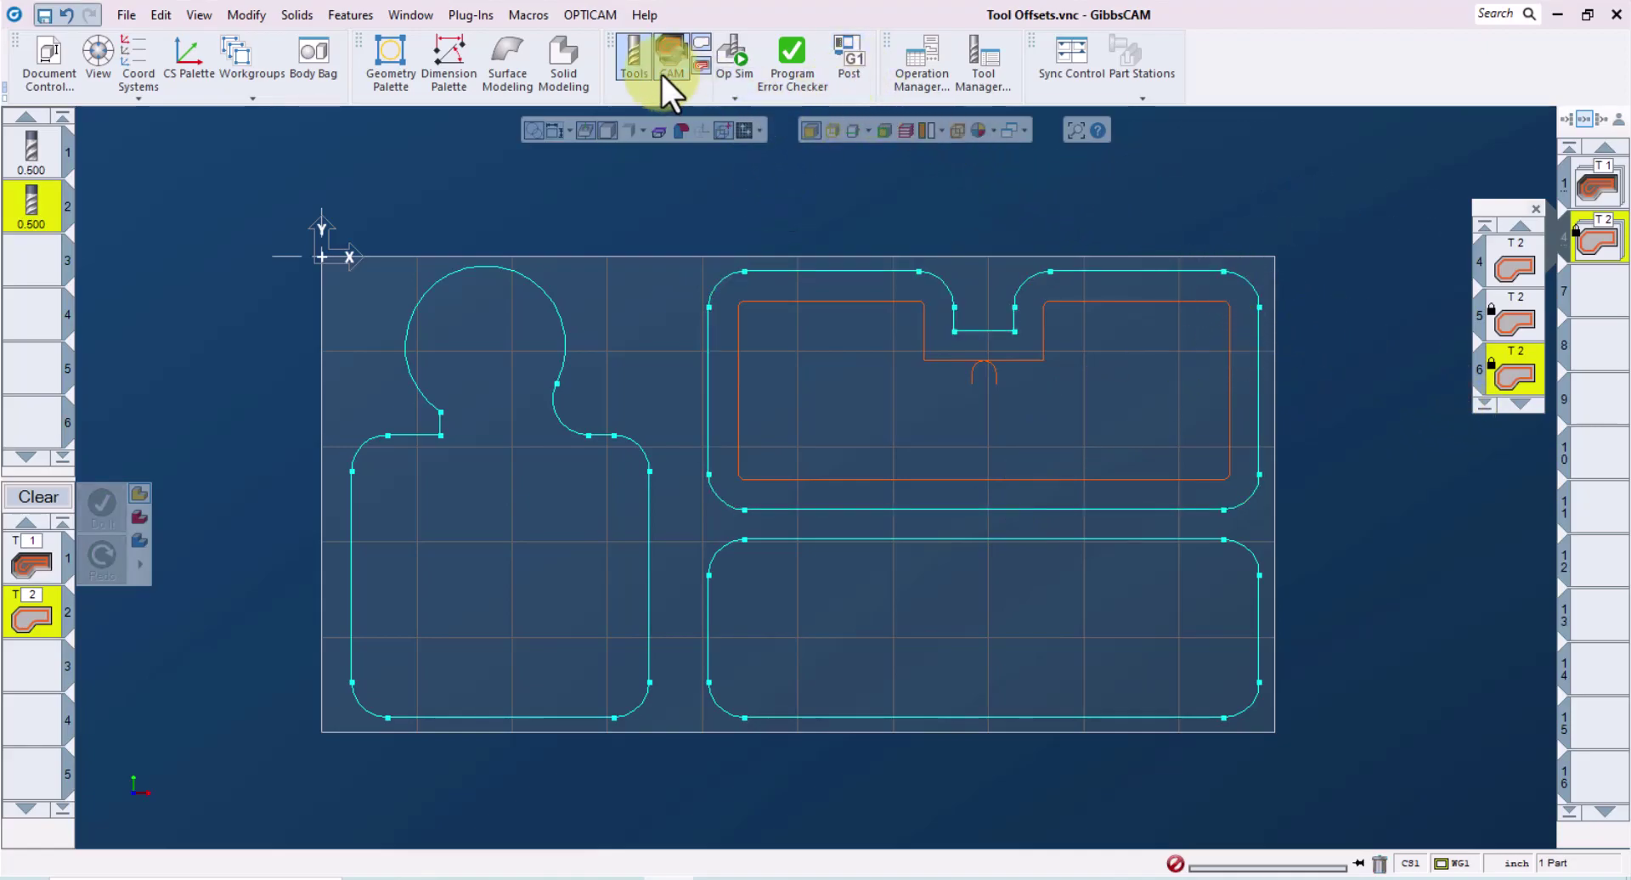
Step: Post-process the part to Tool Offsets.NCF and jump to contour operation 4 in the resulting G-code
click(839, 68)
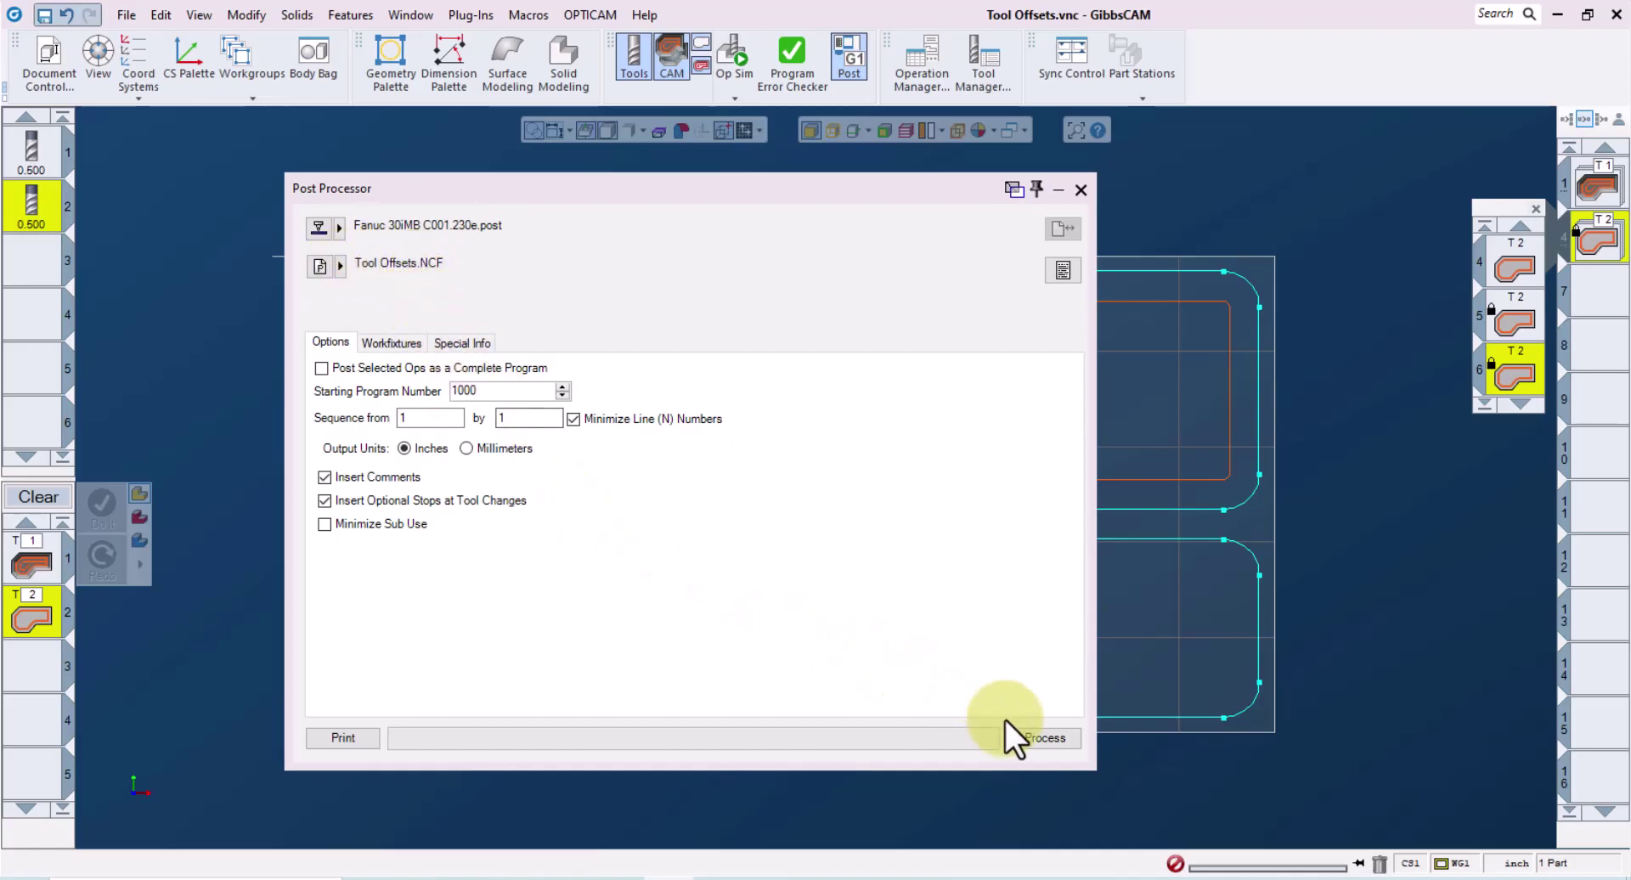
click(1040, 736)
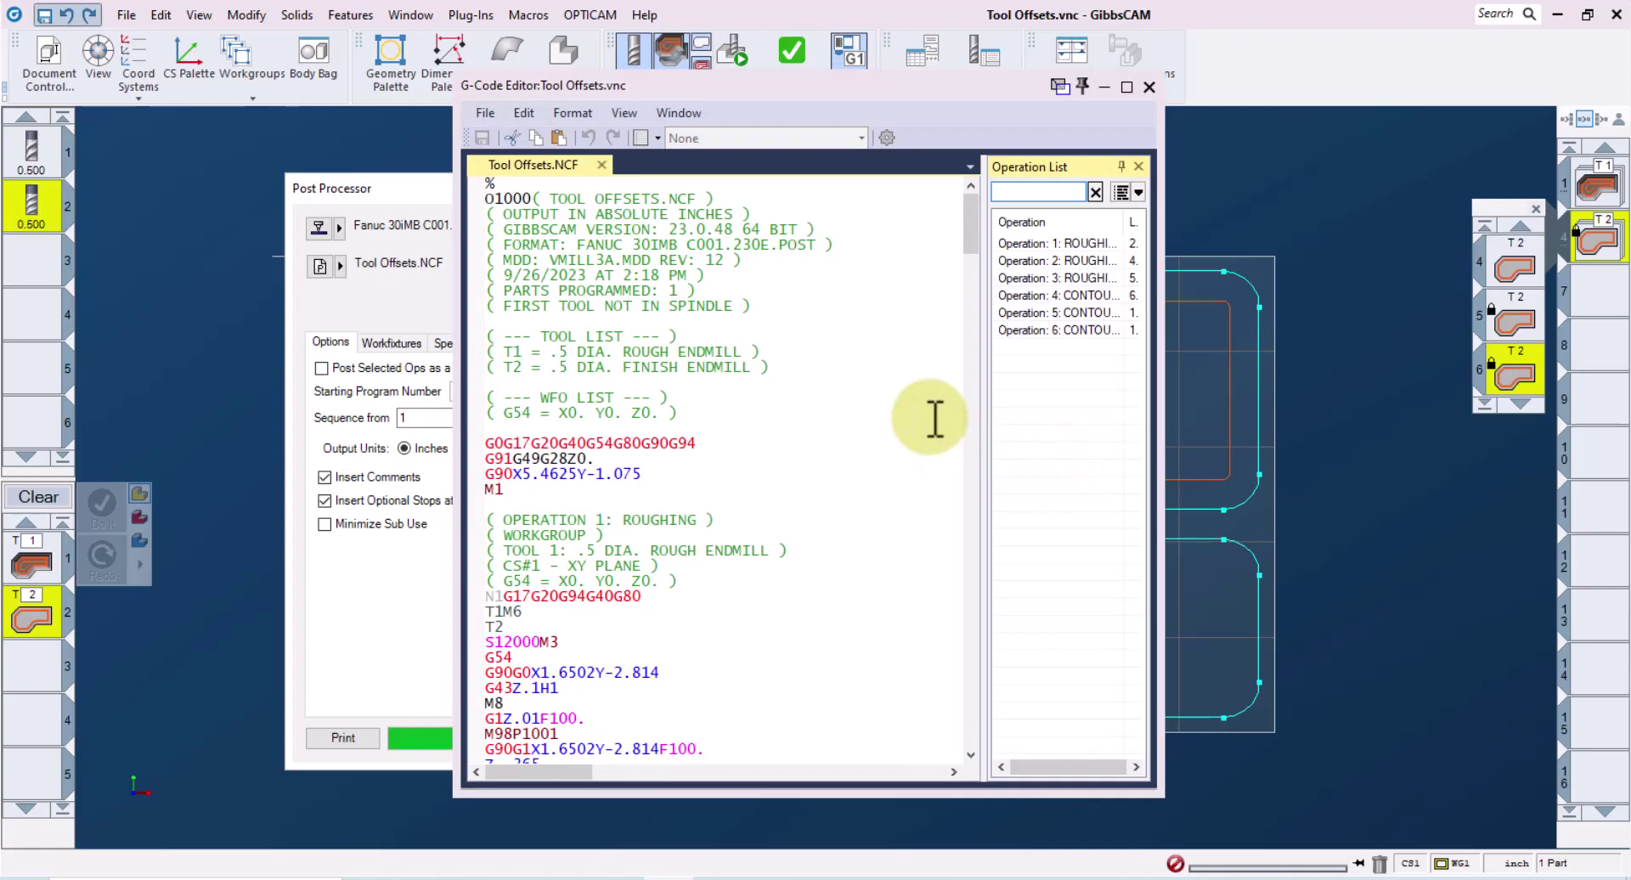
click(1038, 297)
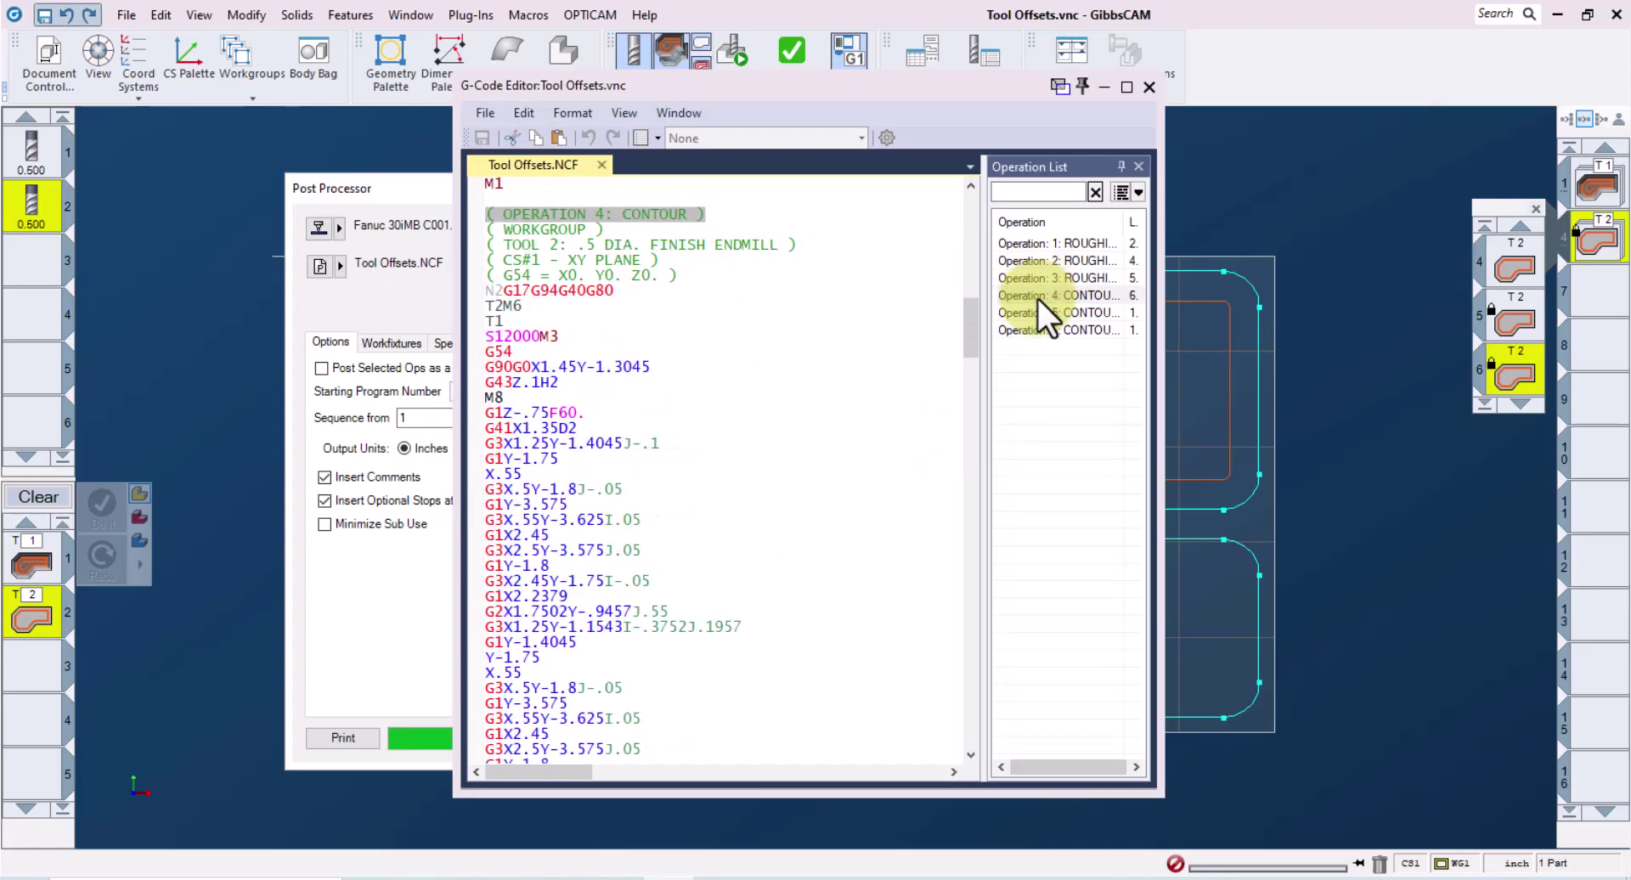
Step: Check the H number on the G43 line and the D number on the G41 line of operation 4
click(561, 382)
drag(560, 383, 539, 382)
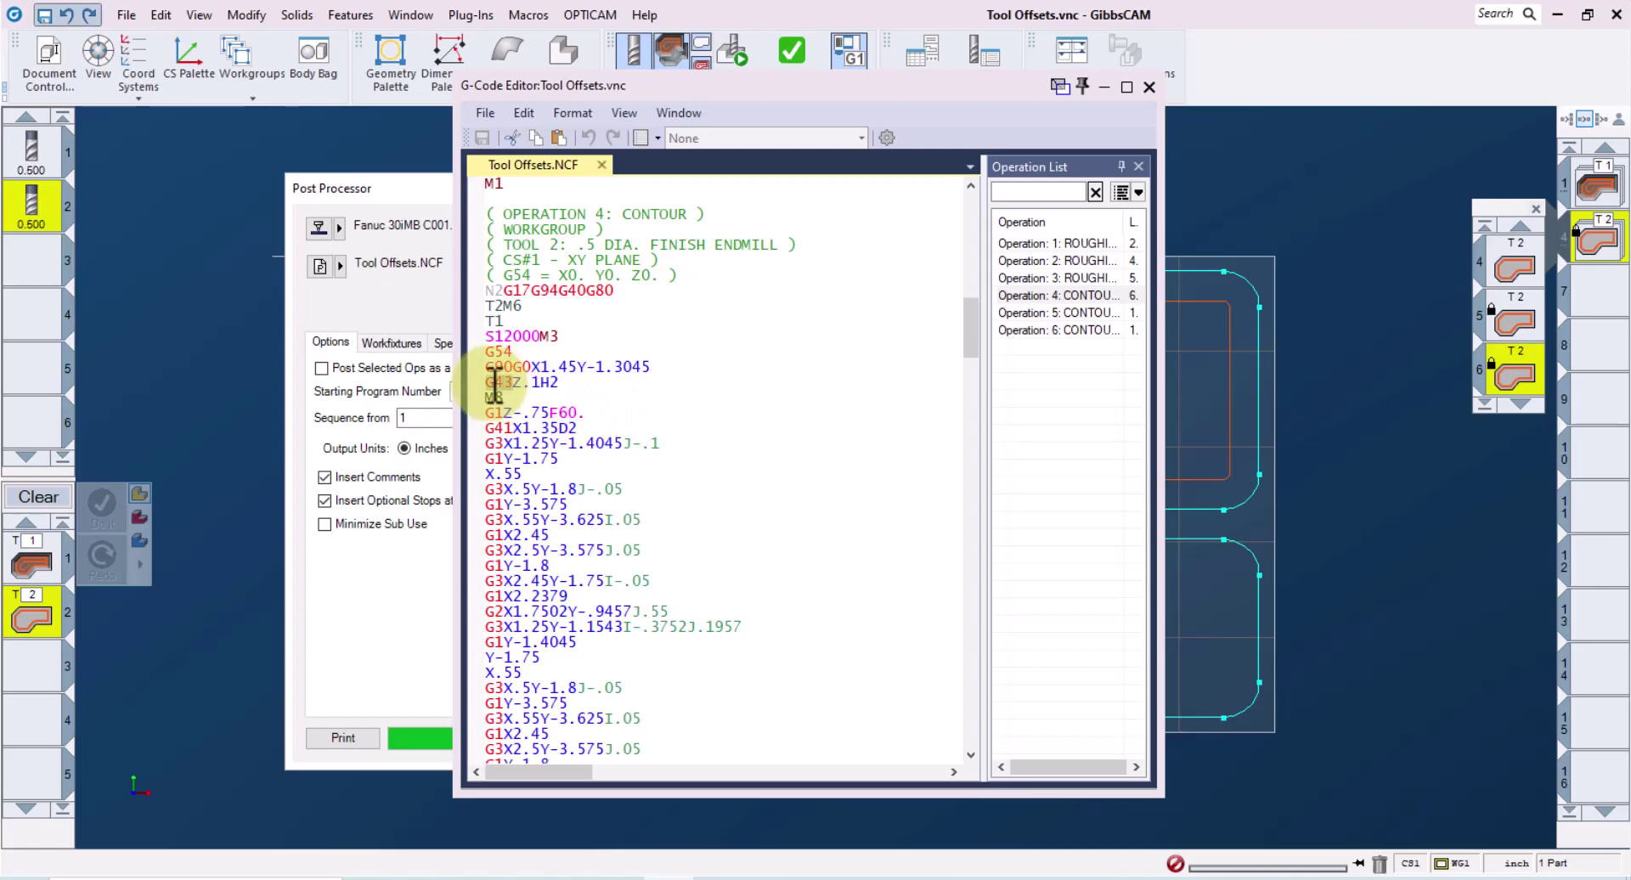
drag(485, 382, 513, 382)
drag(577, 427, 559, 427)
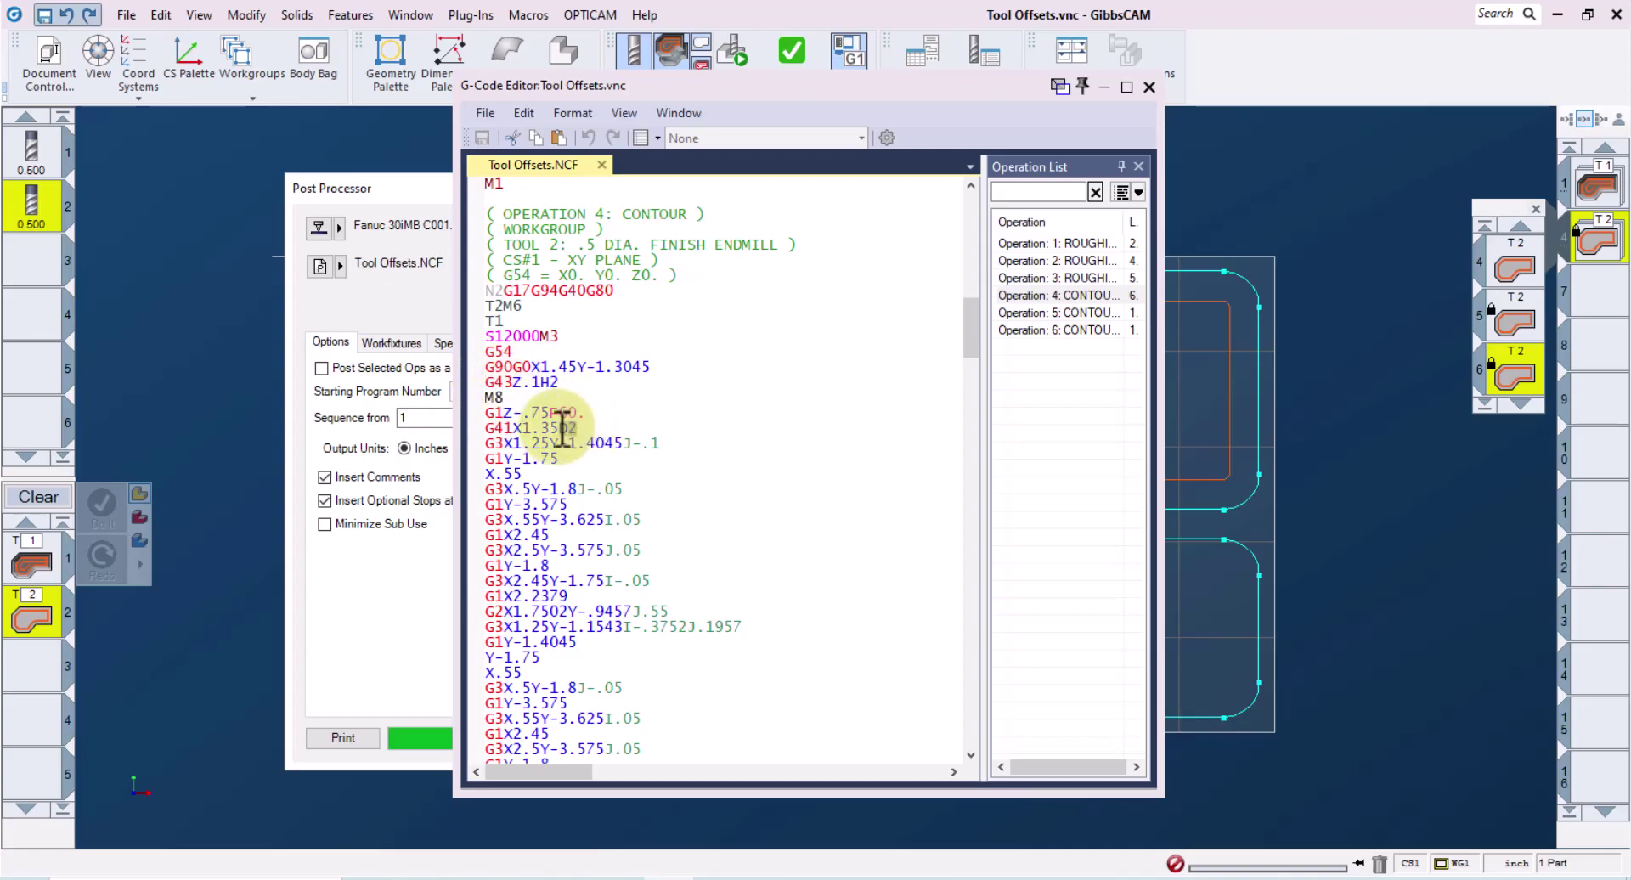
click(510, 428)
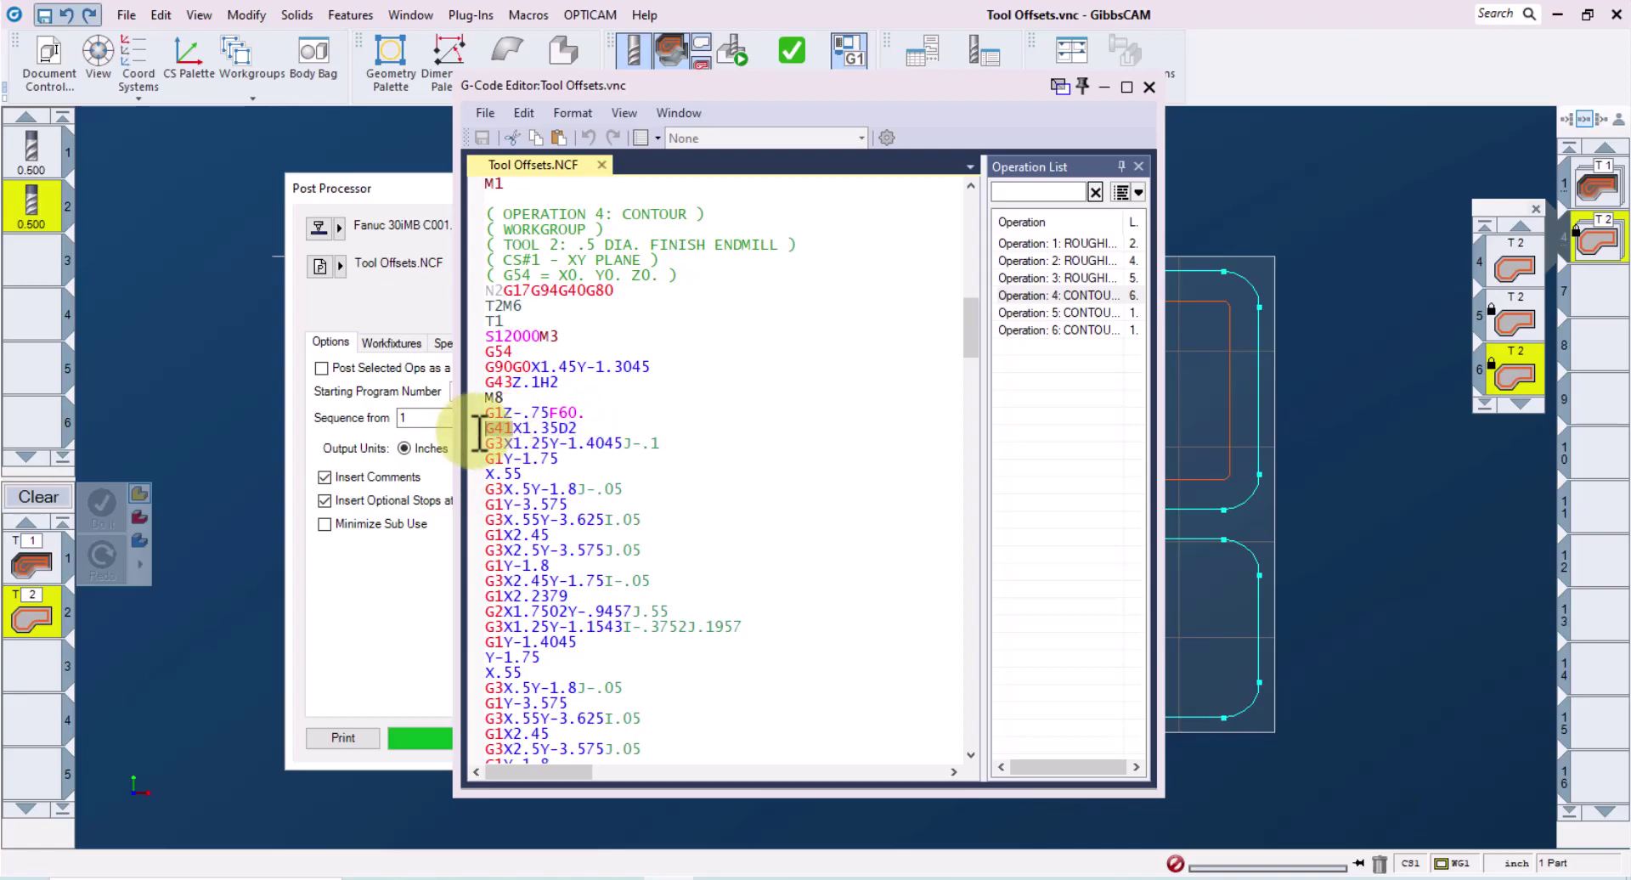
drag(482, 427, 513, 428)
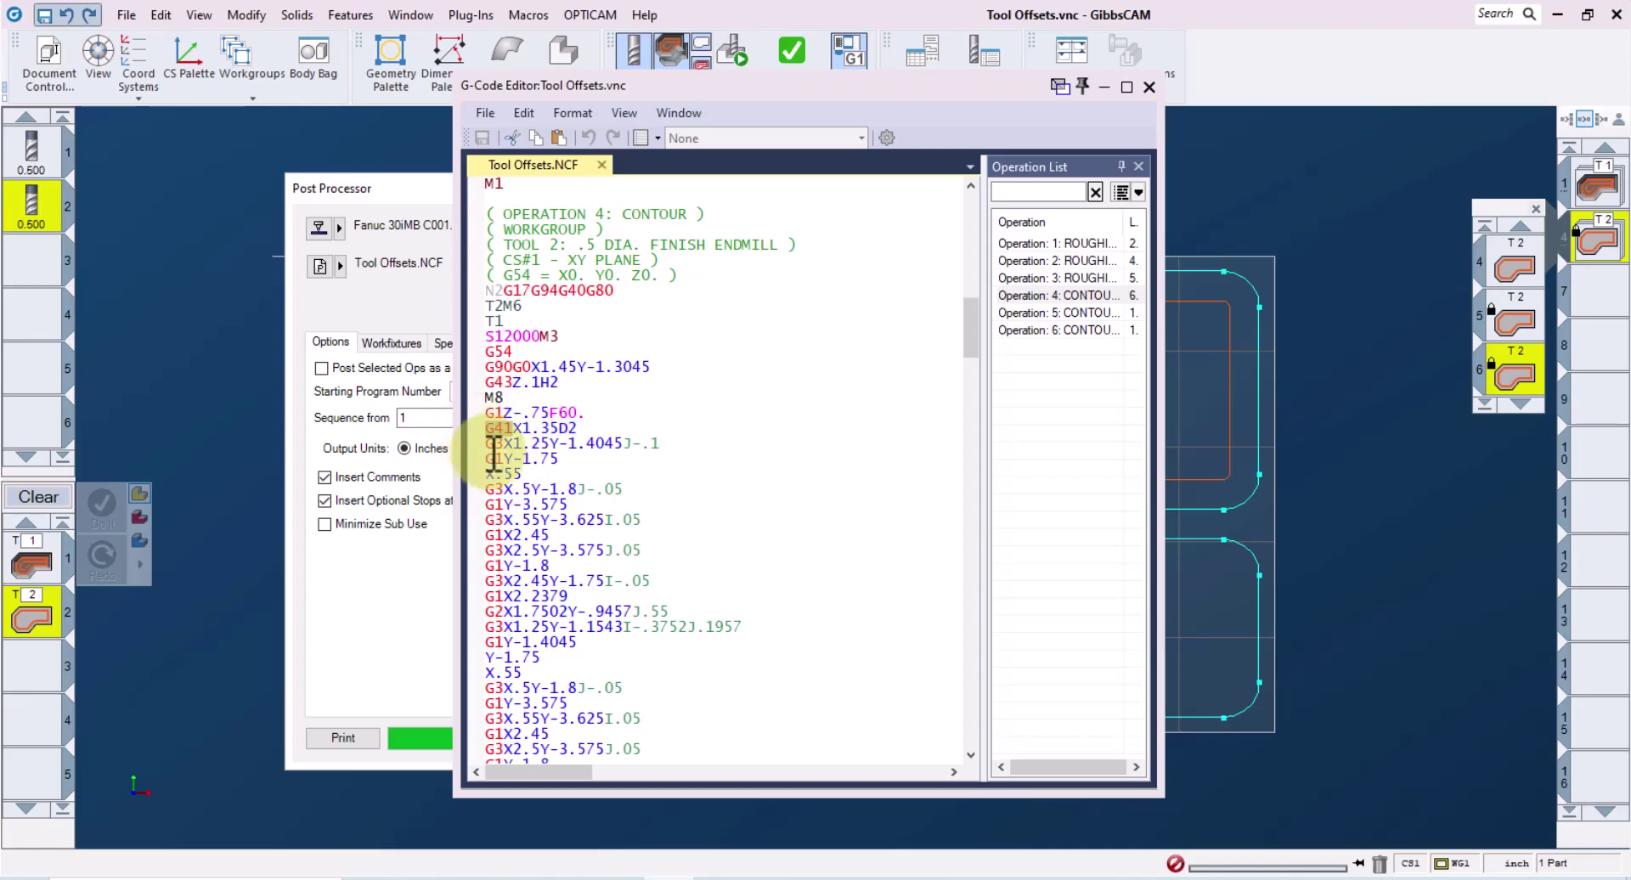
Step: Check the cutter compensation D number on the G41 line of contour operation 5 in the G-code
click(1047, 311)
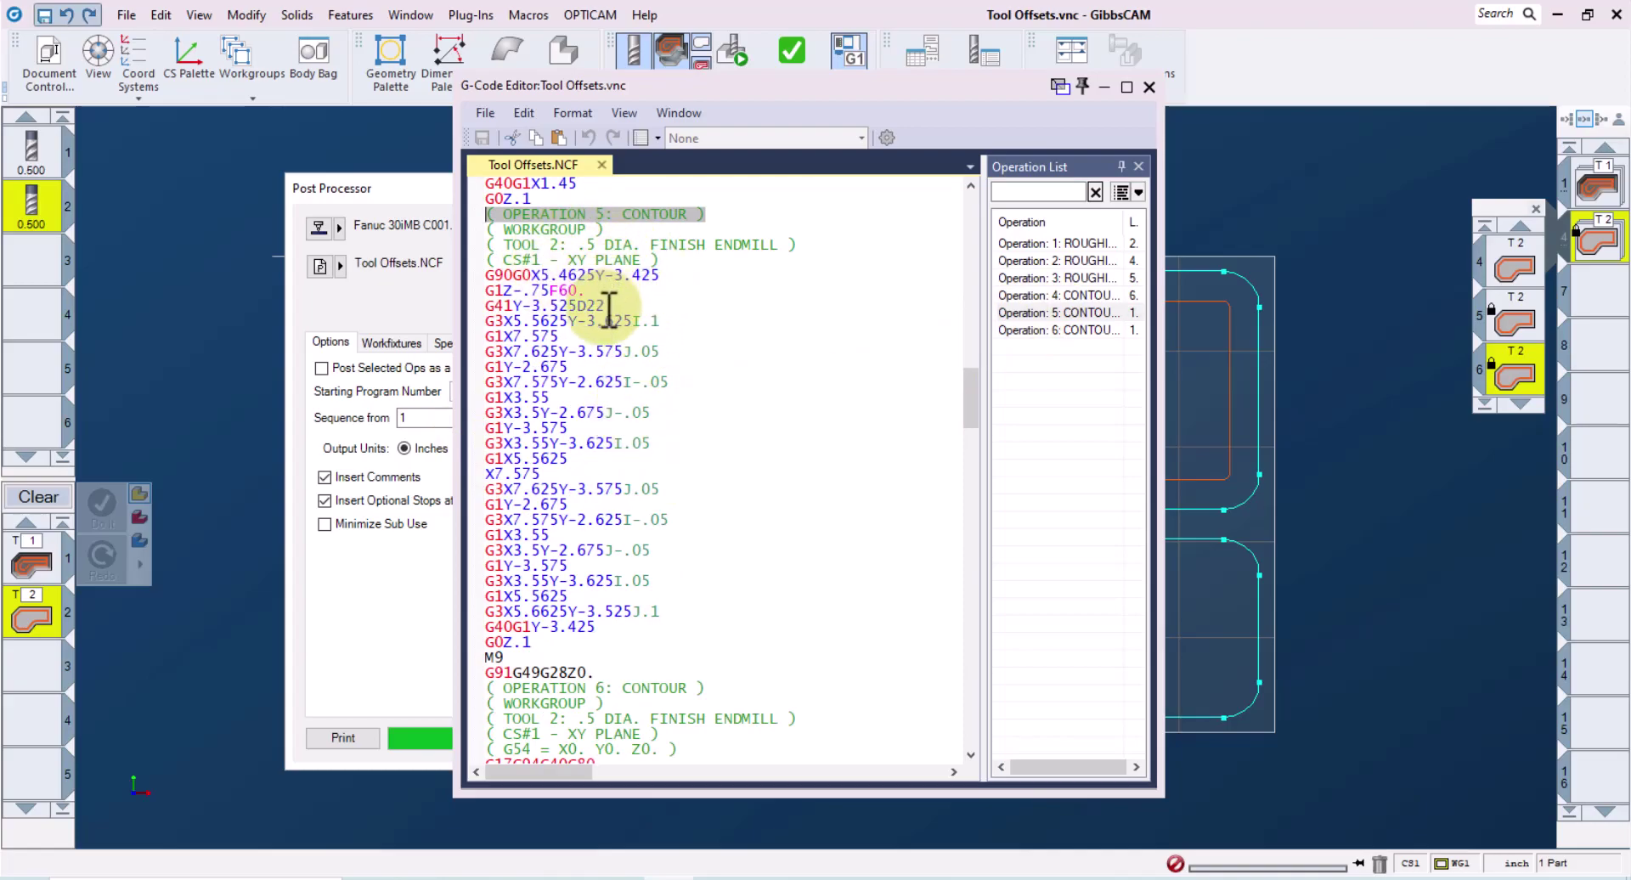
drag(605, 306, 577, 306)
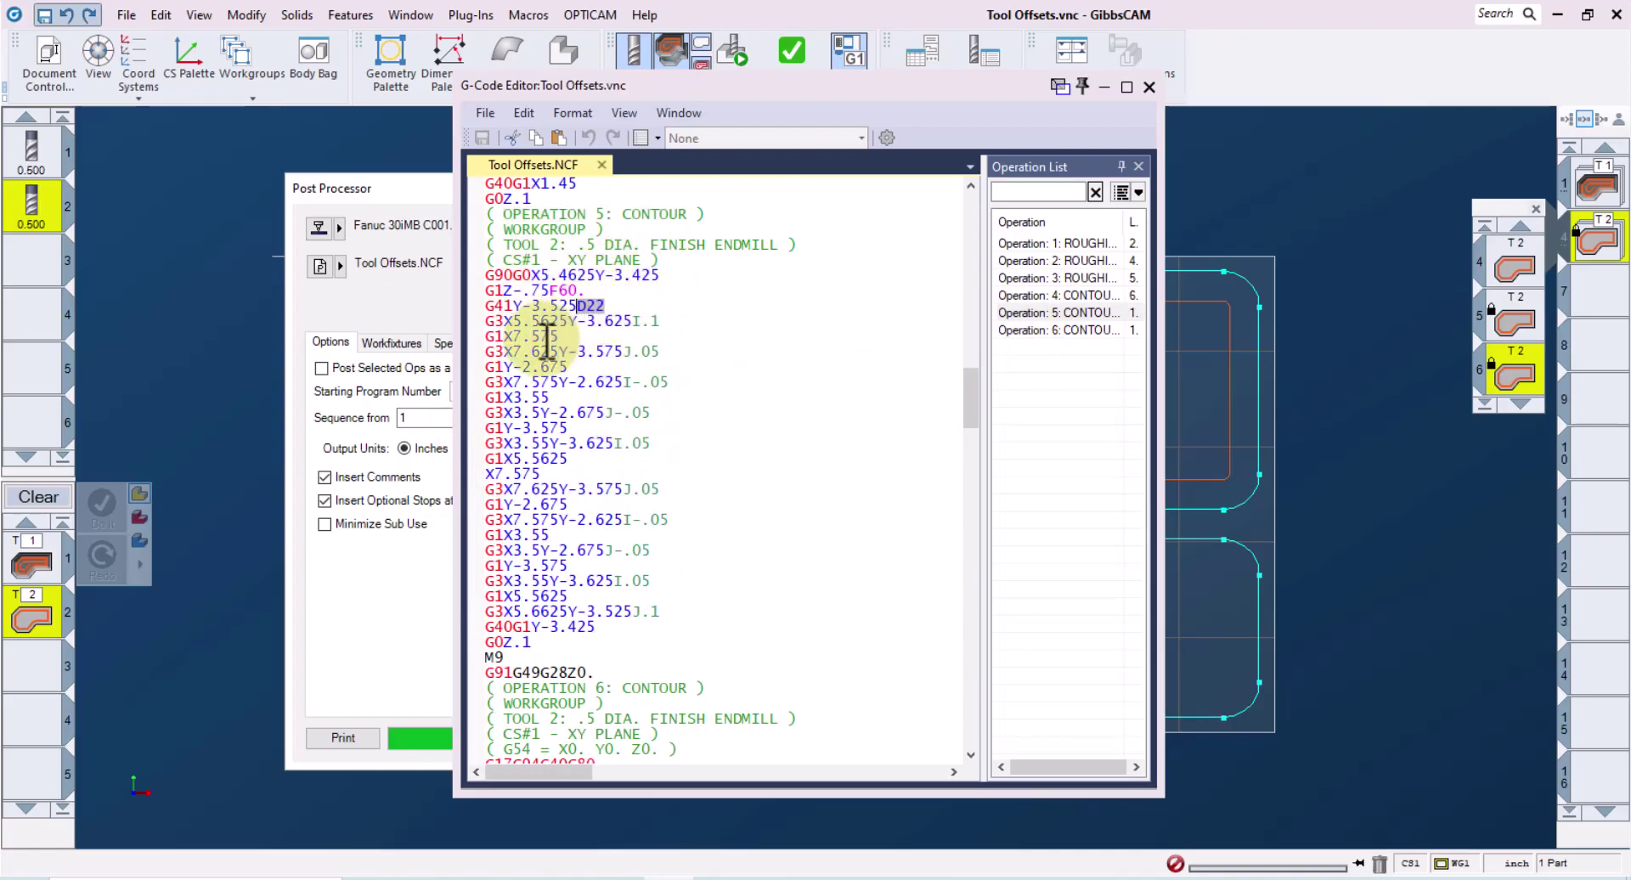
click(497, 313)
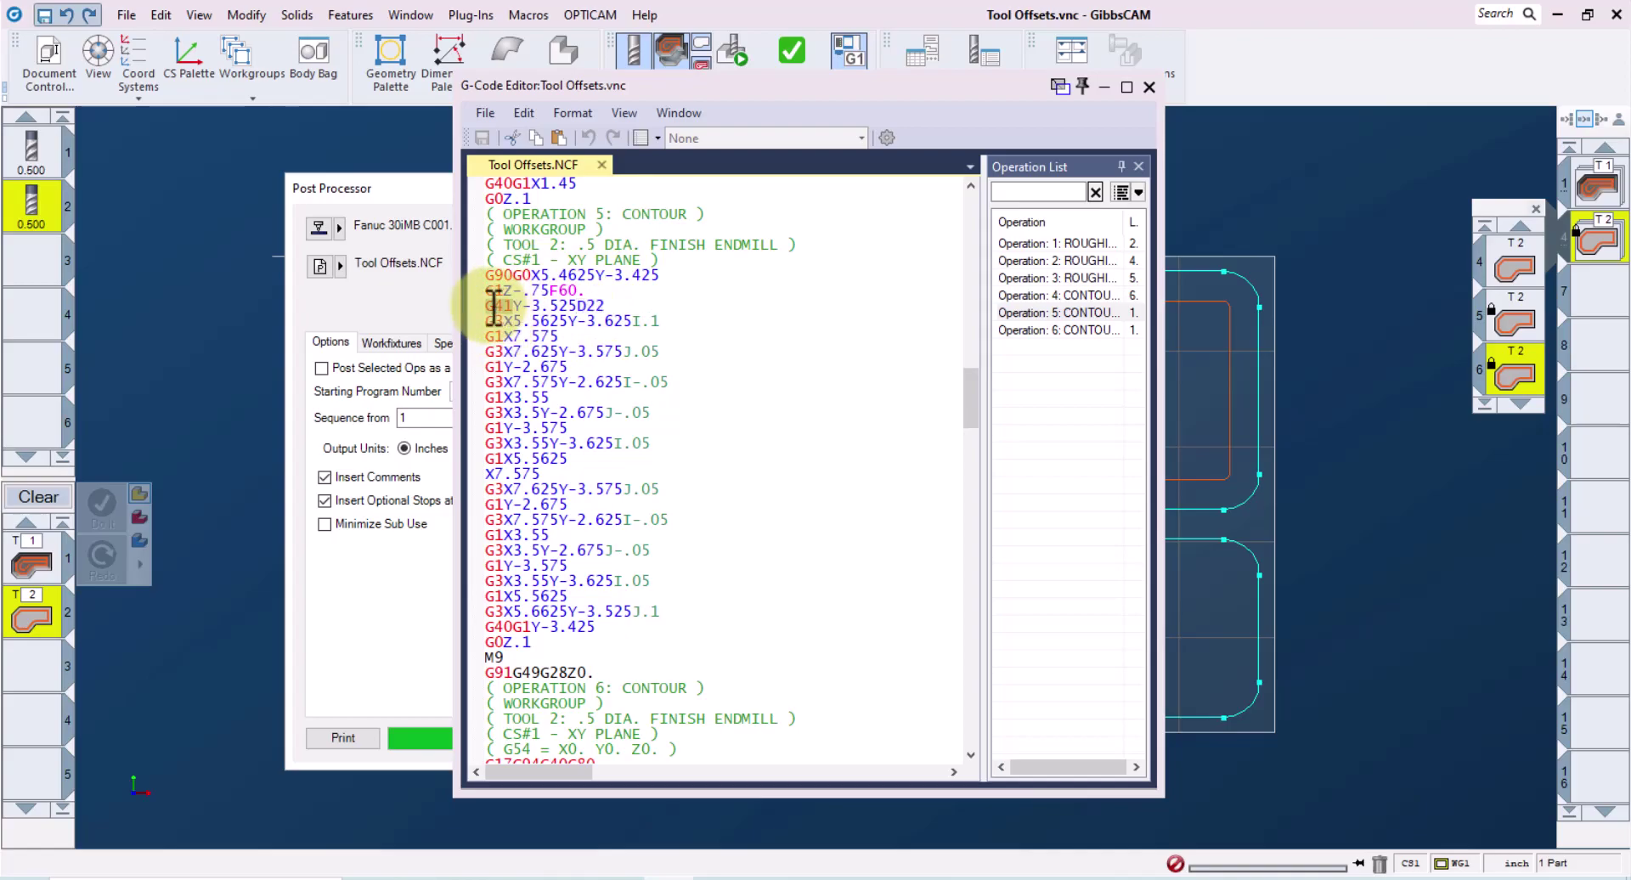
double_click(494, 306)
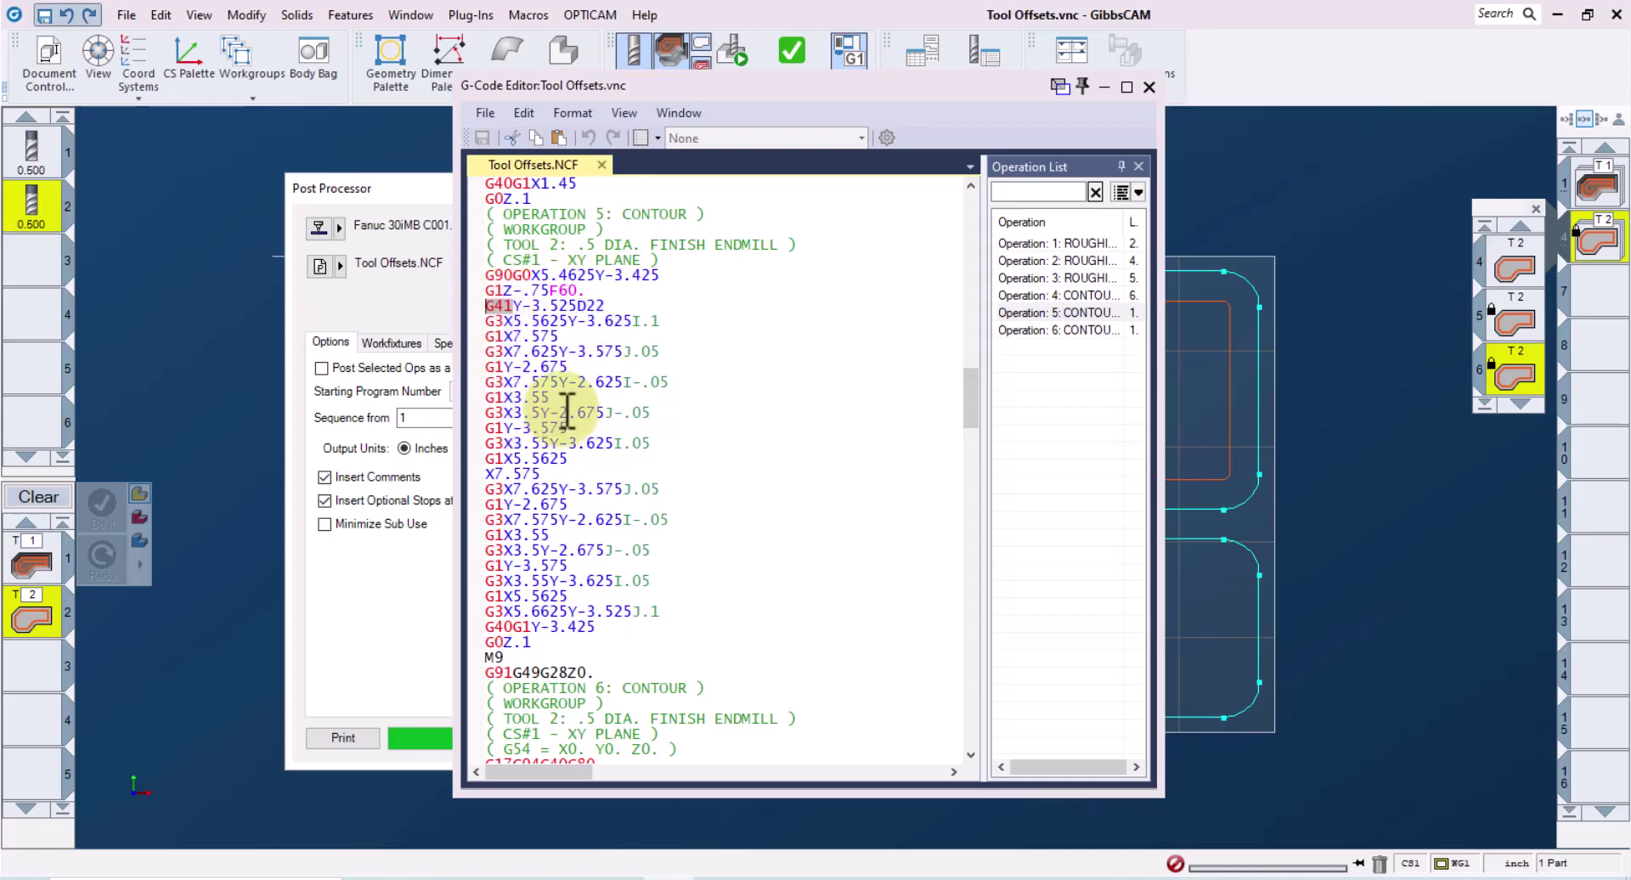
Step: Check the G43 length offset and G41 cutter compensation numbers of contour operation 6, and close the G-code editor and post processor
click(1074, 334)
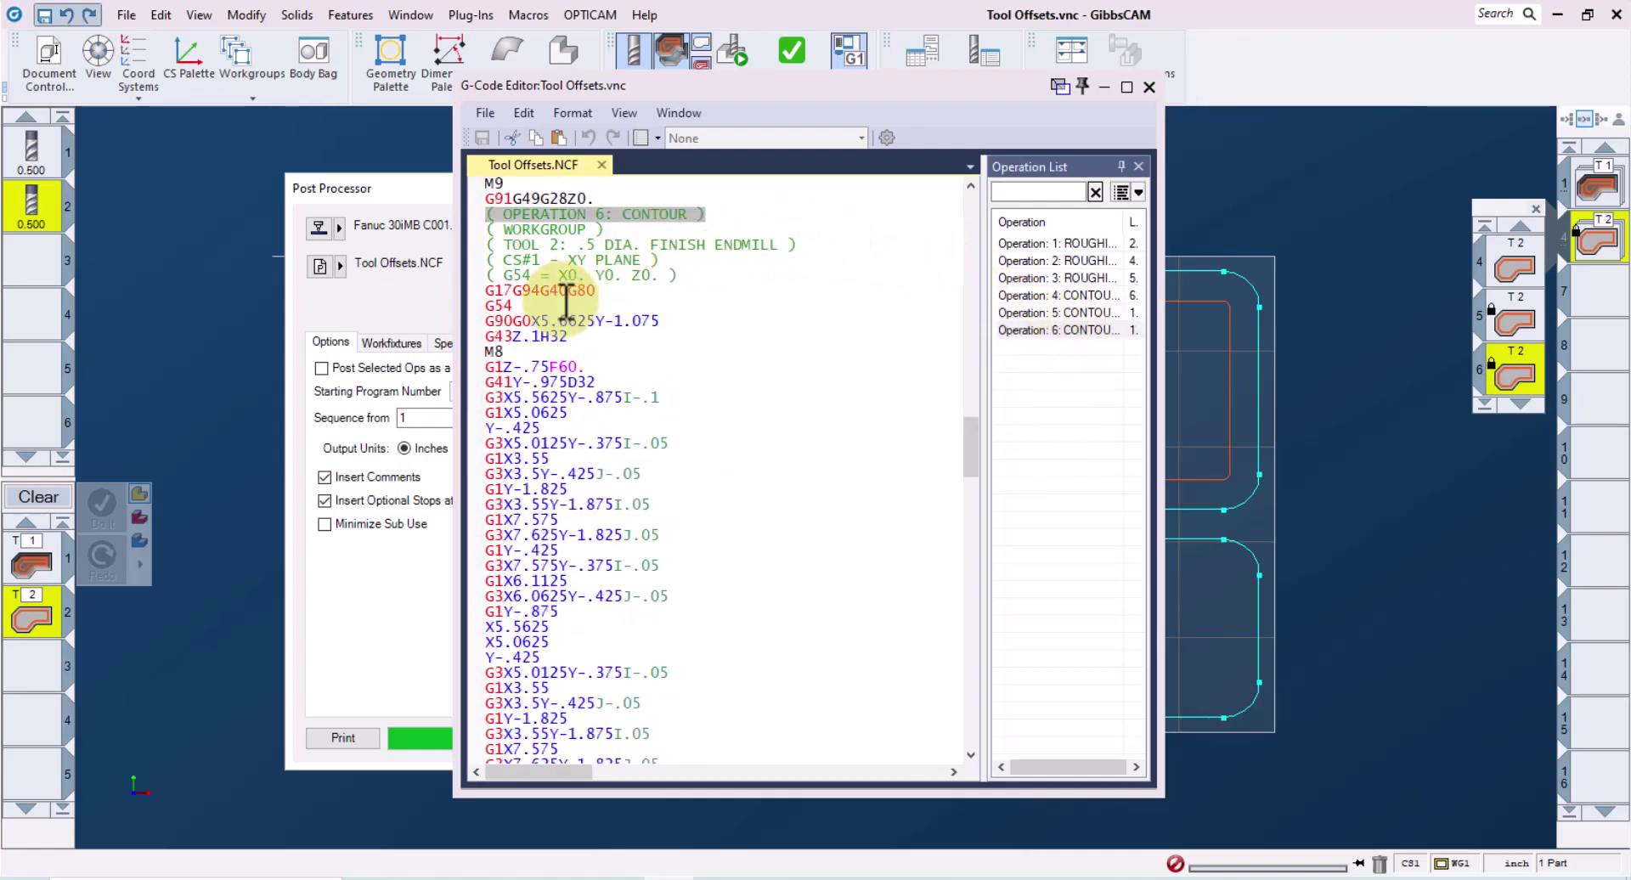
double_click(571, 338)
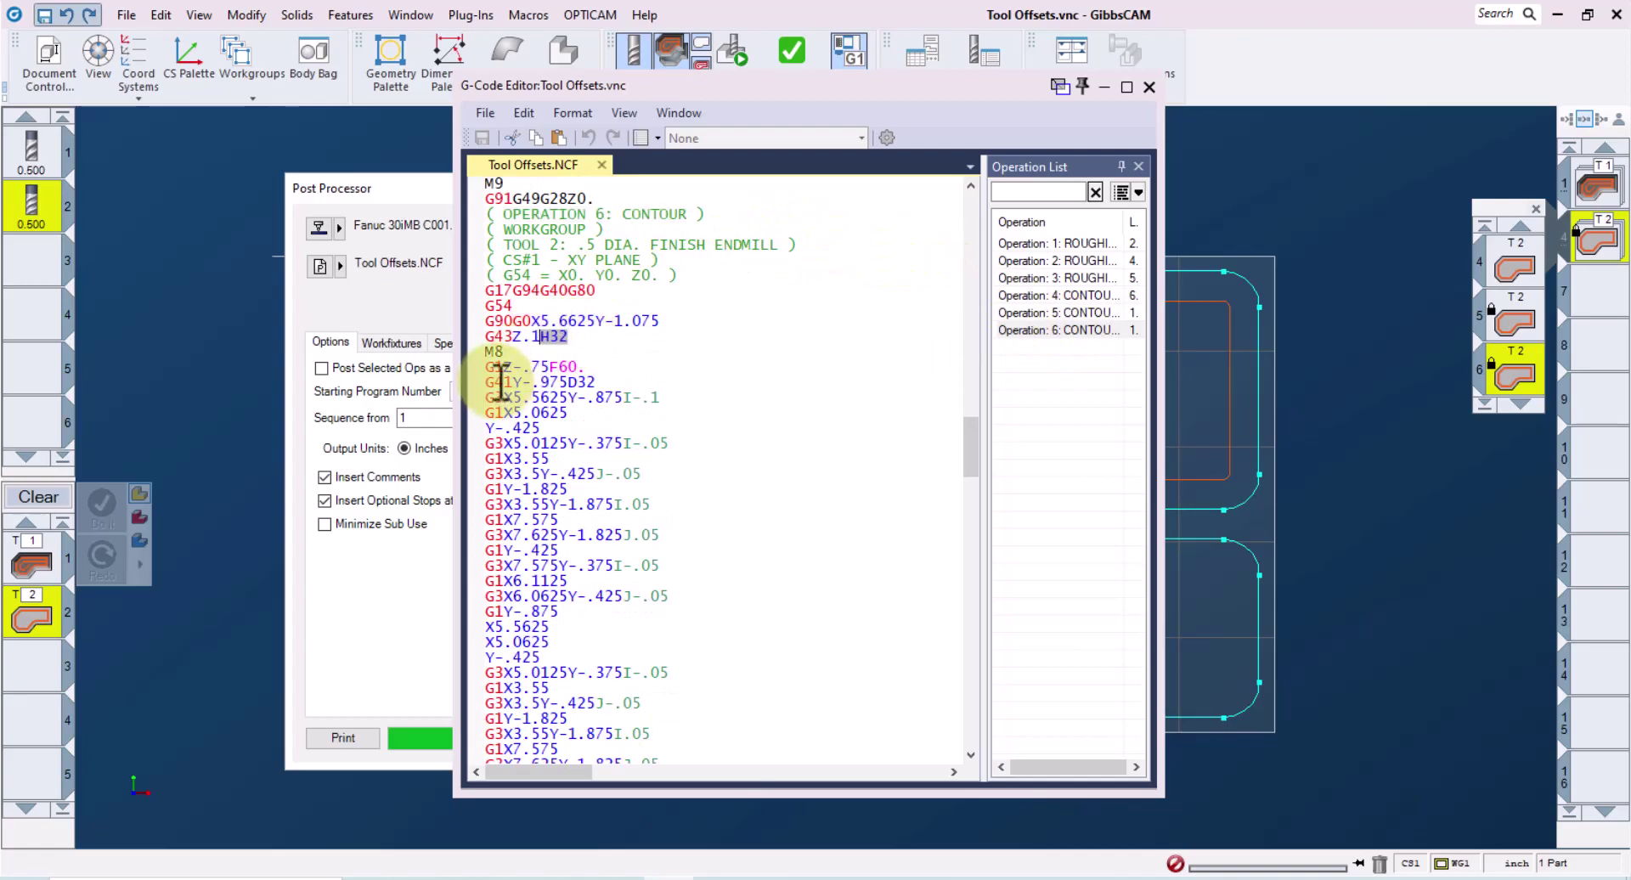
double_click(496, 336)
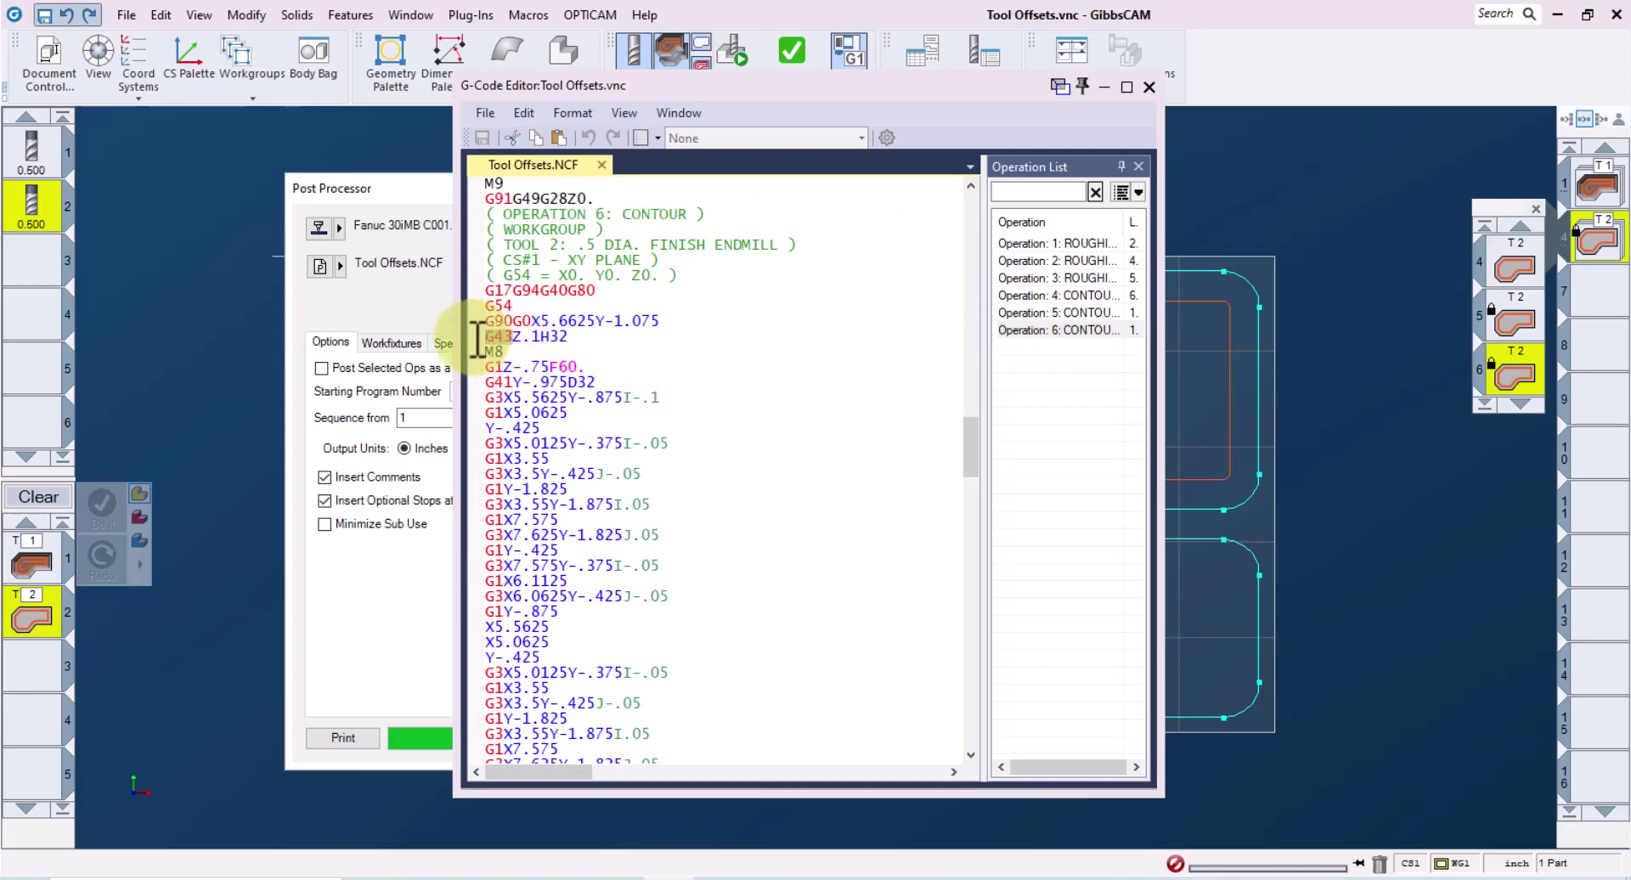
double_click(589, 381)
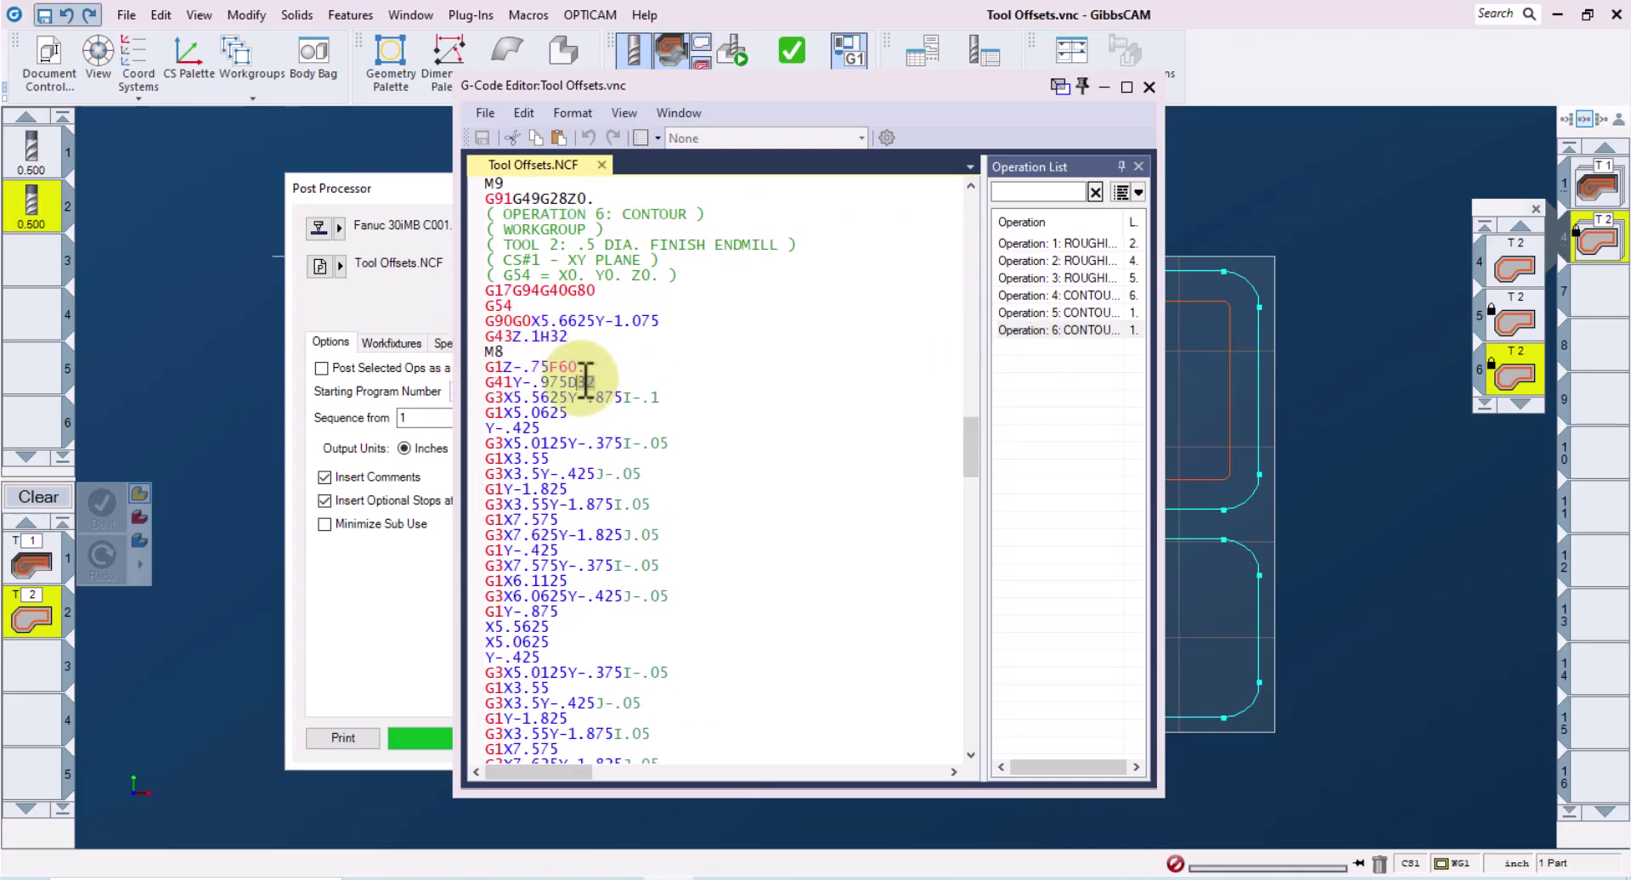
double_click(496, 382)
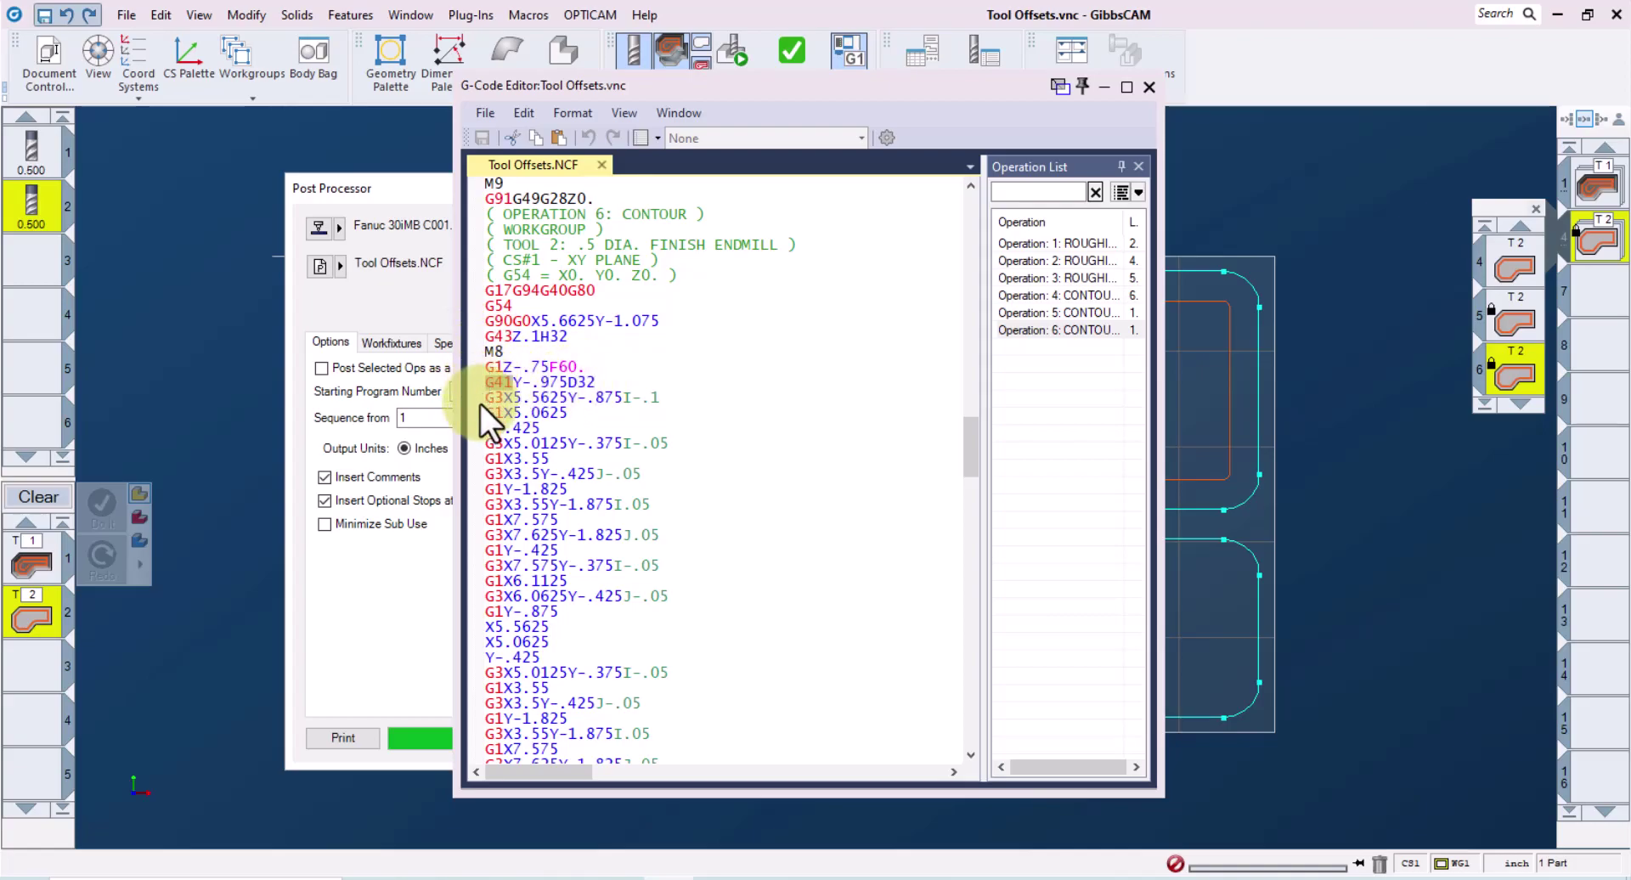
click(1148, 85)
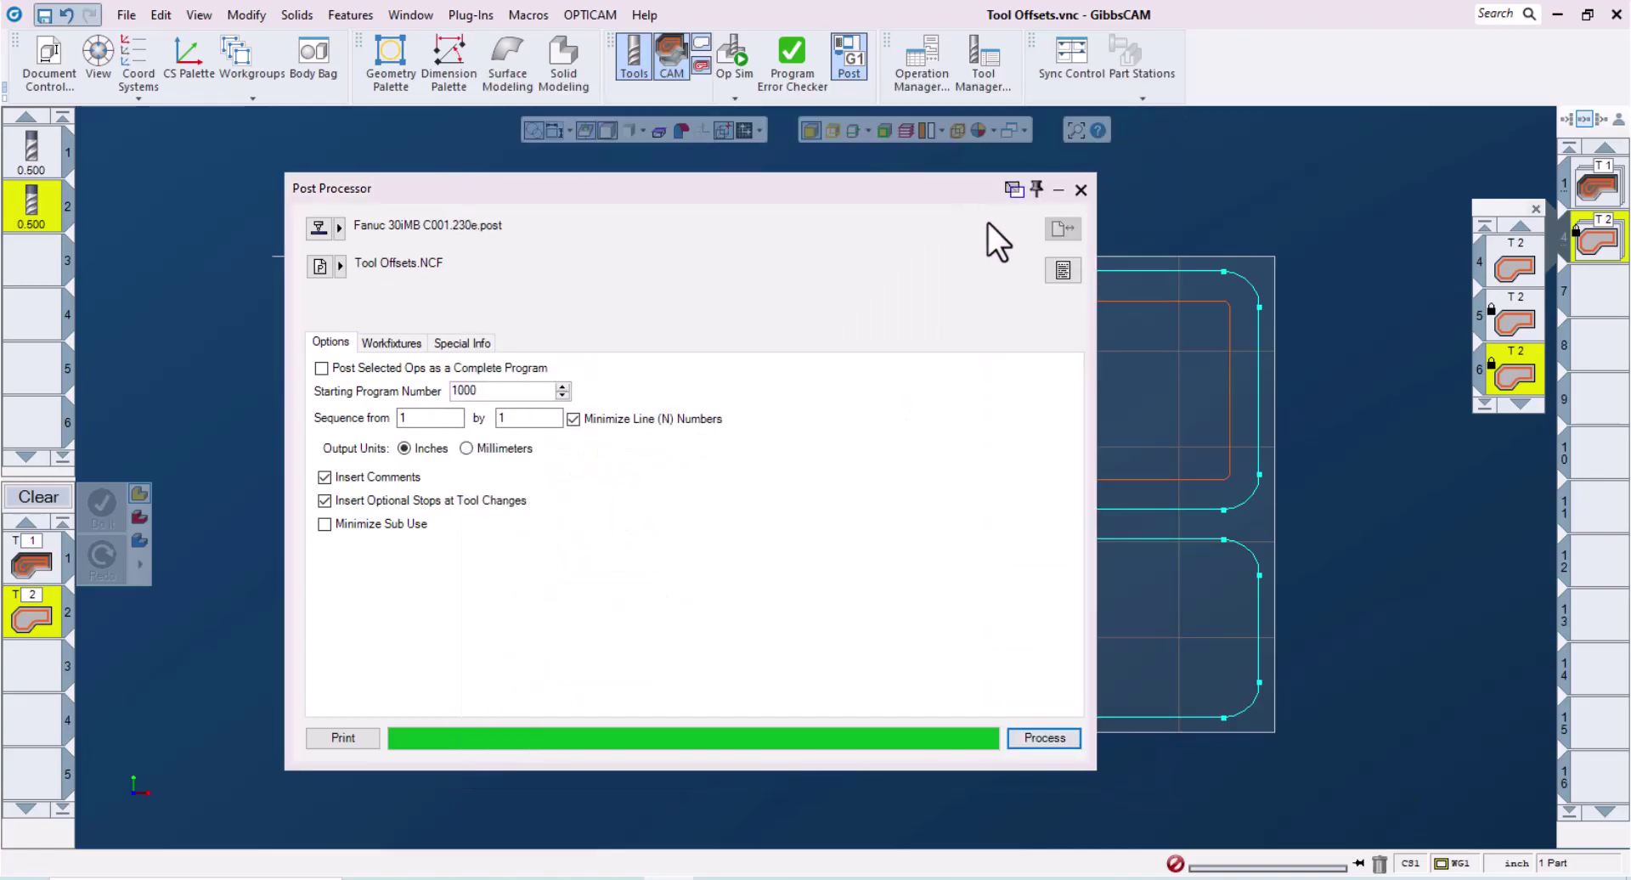
click(1079, 190)
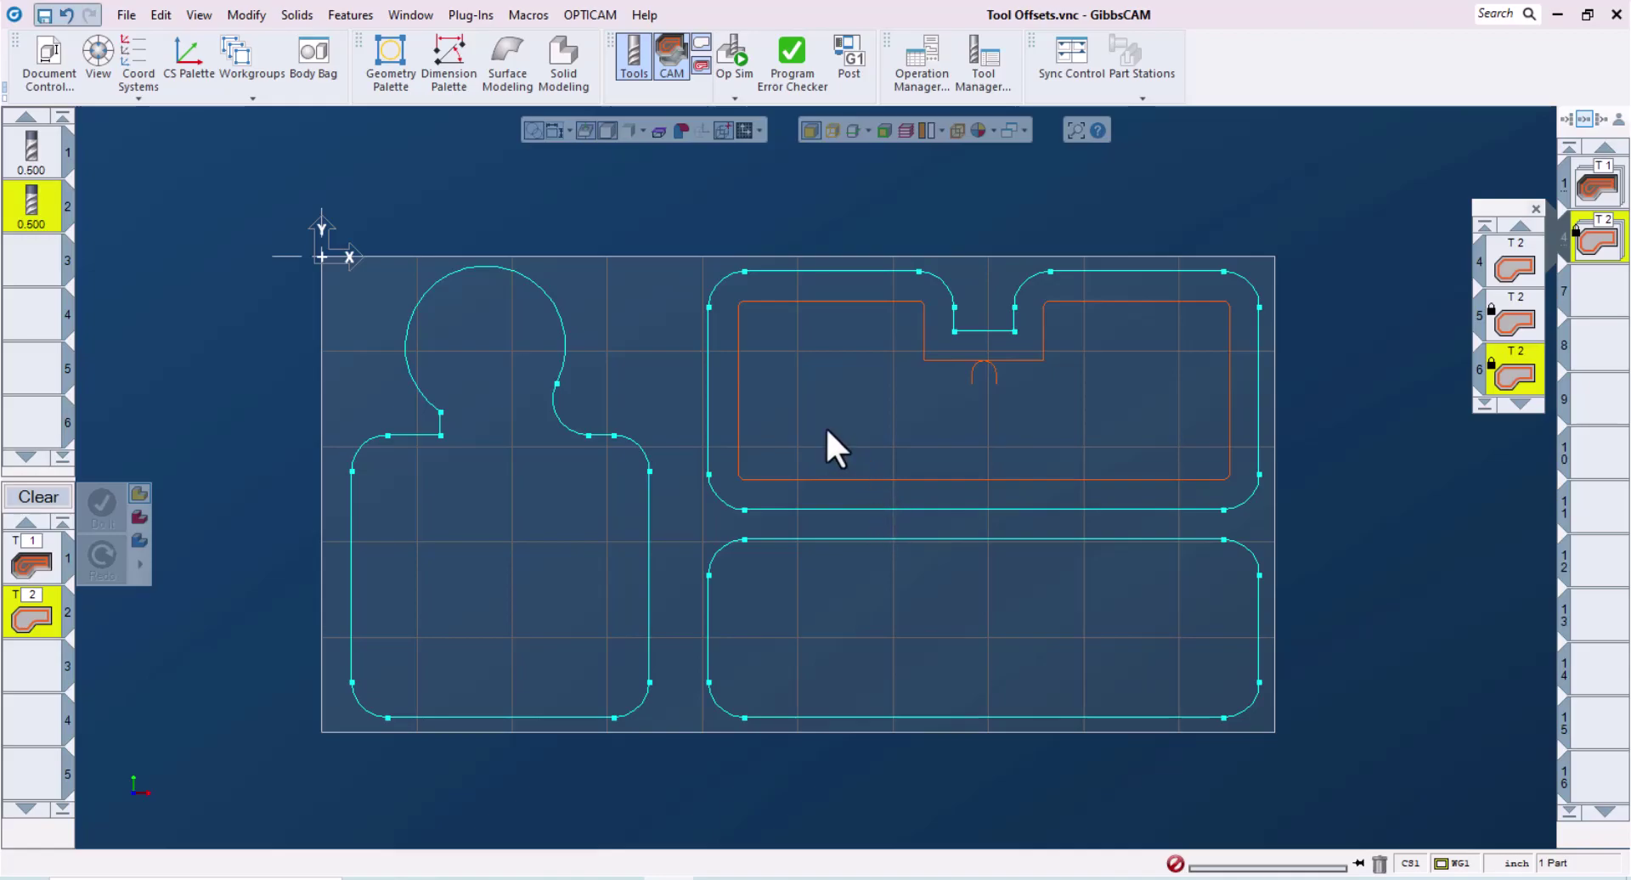
Step: Show the part isometrically with the finishing contour operations selected and run the machining simulation at a faster playback speed
click(1610, 240)
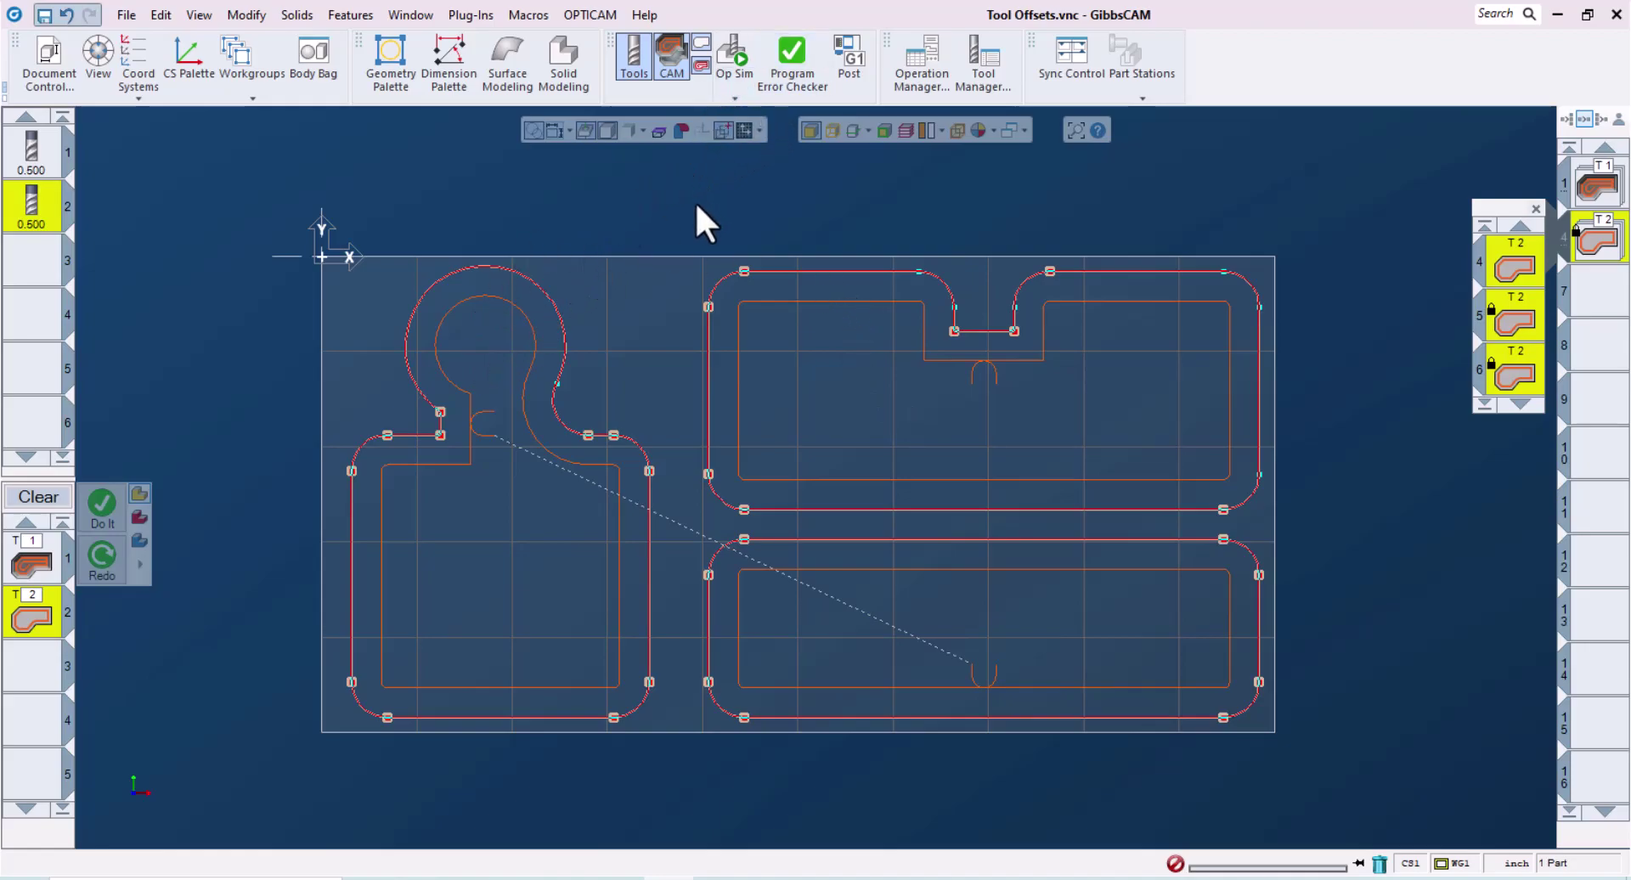
key(ctrl+i)
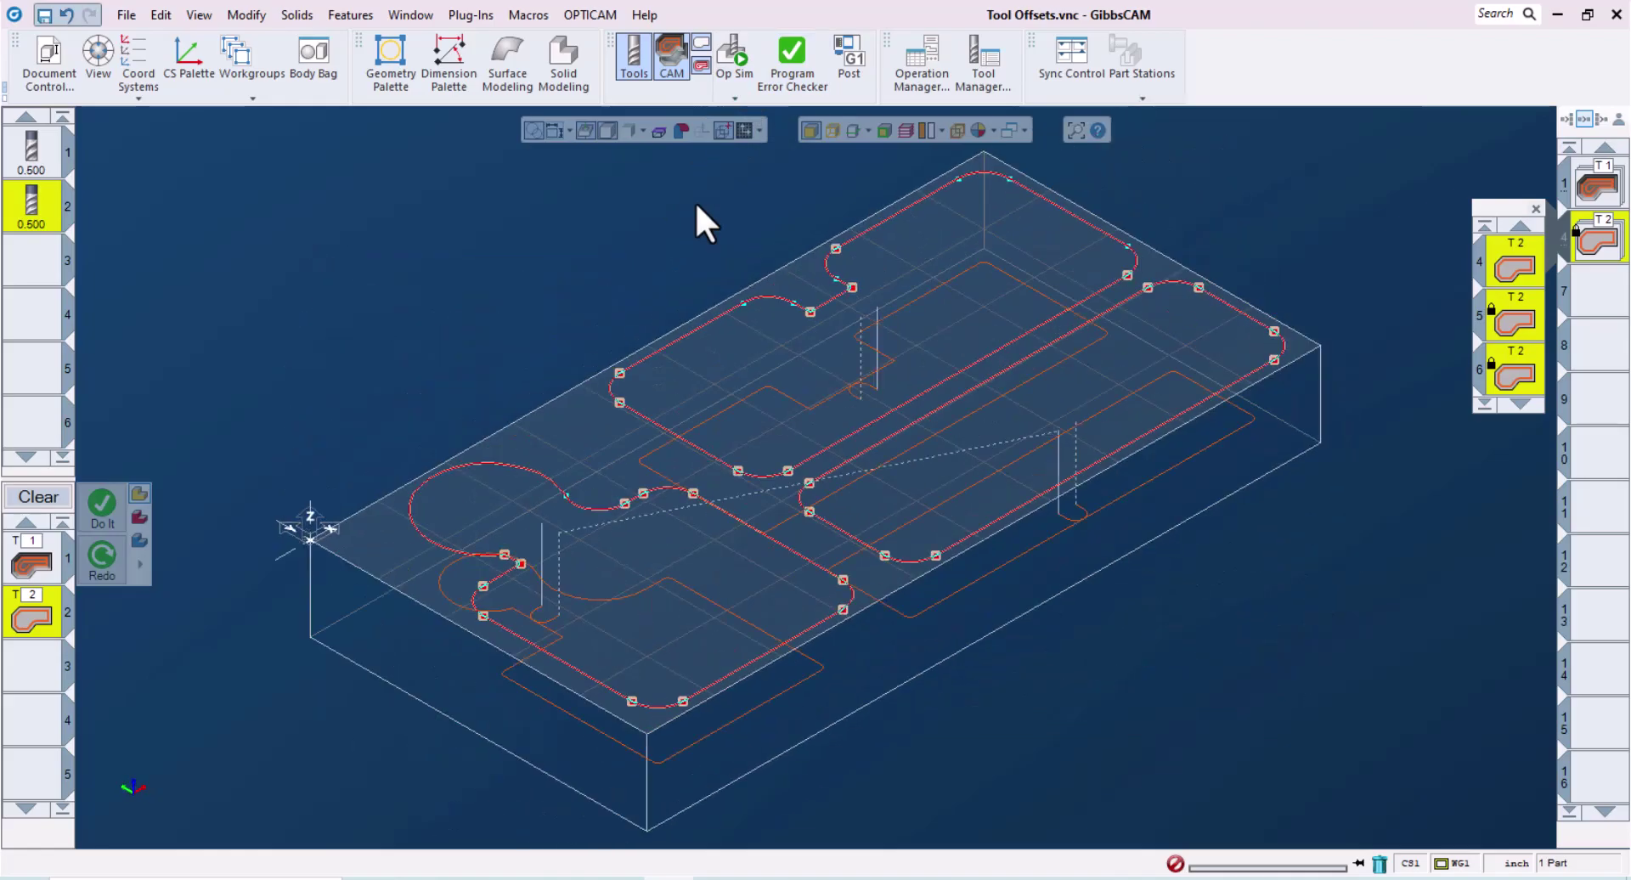
click(728, 49)
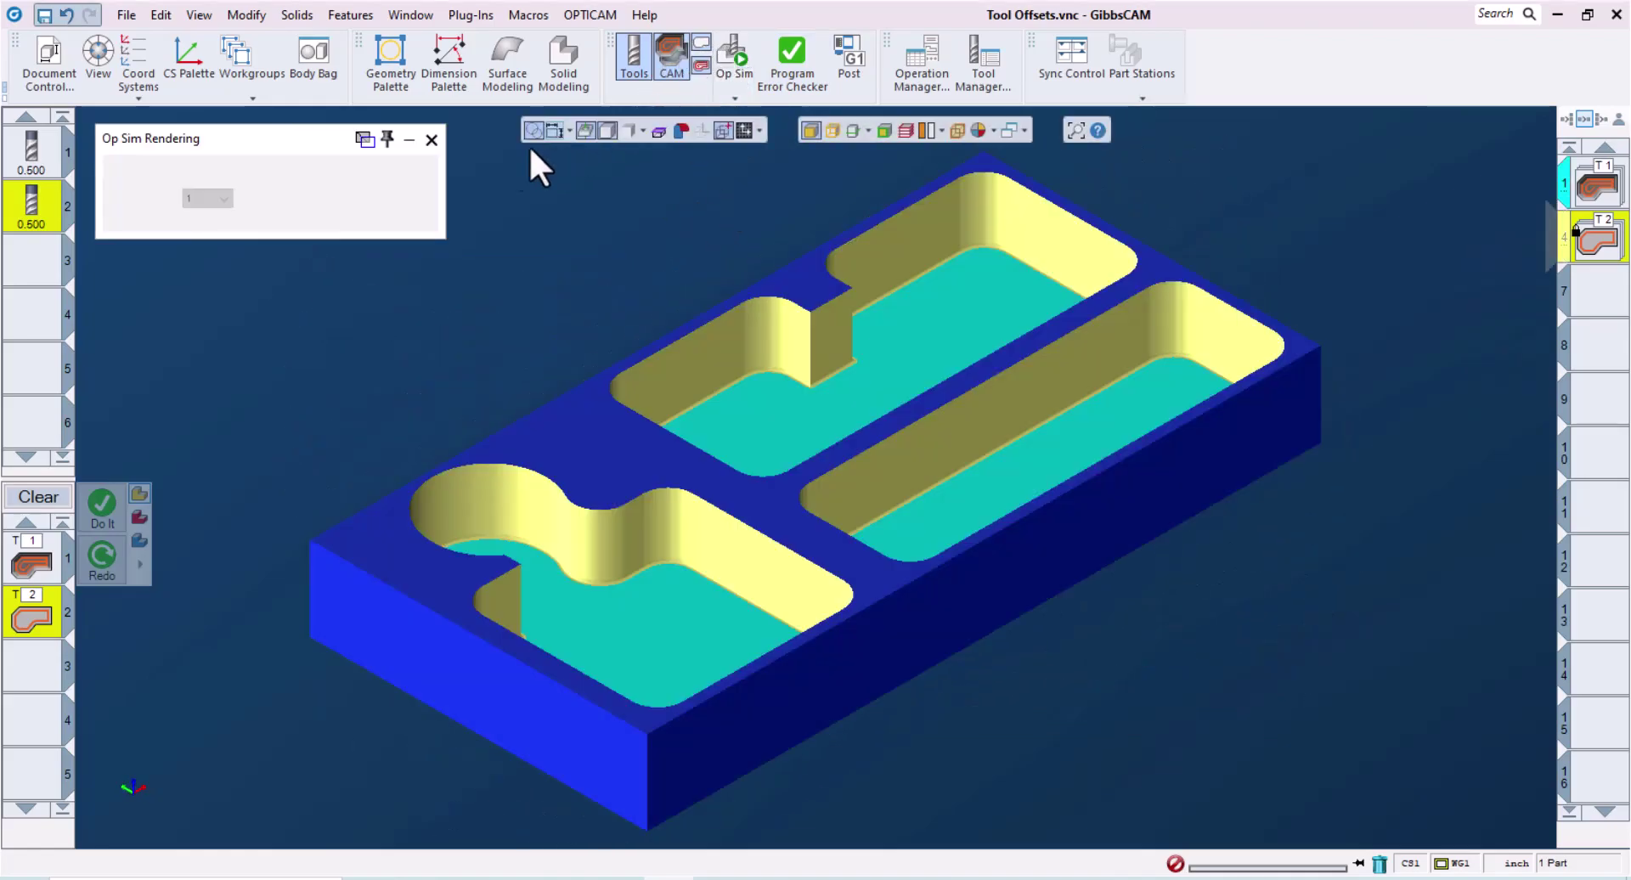
click(348, 198)
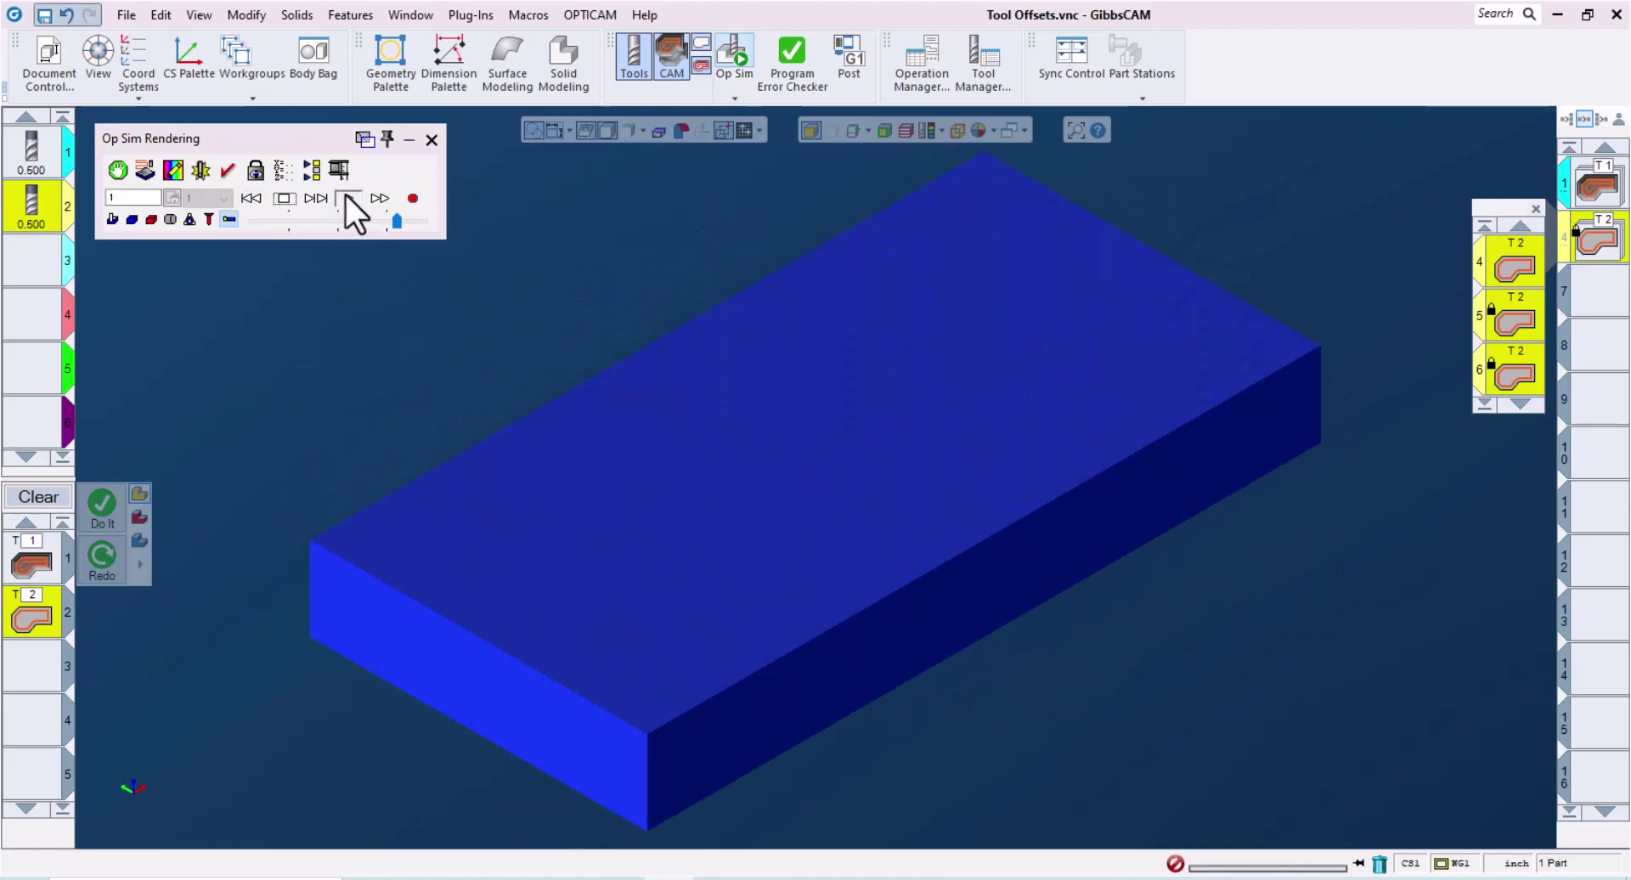
click(420, 221)
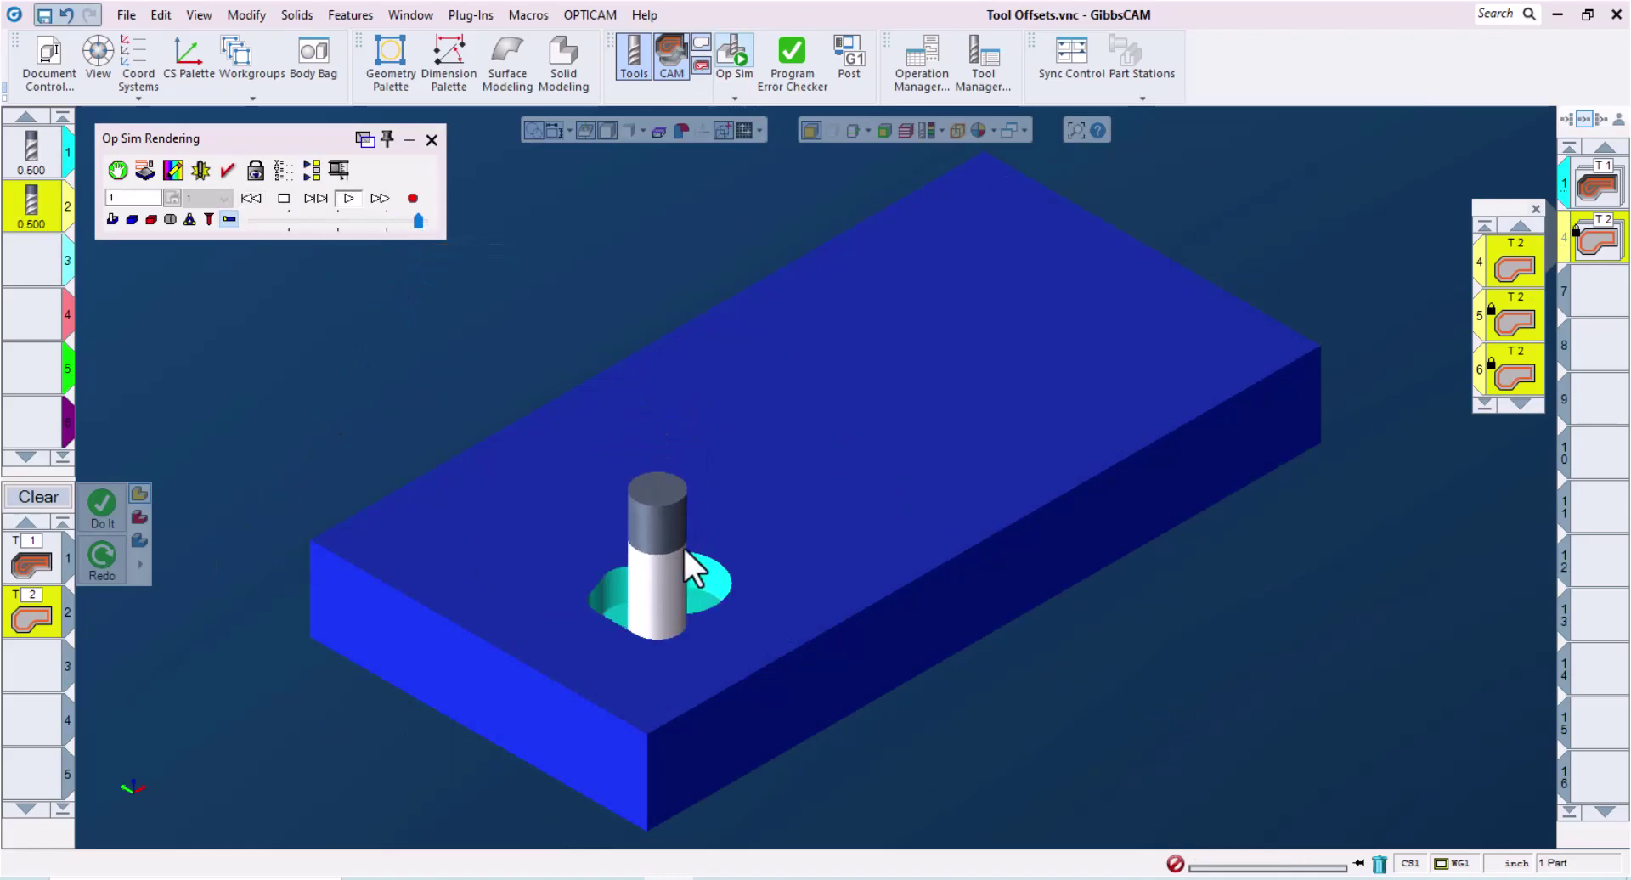